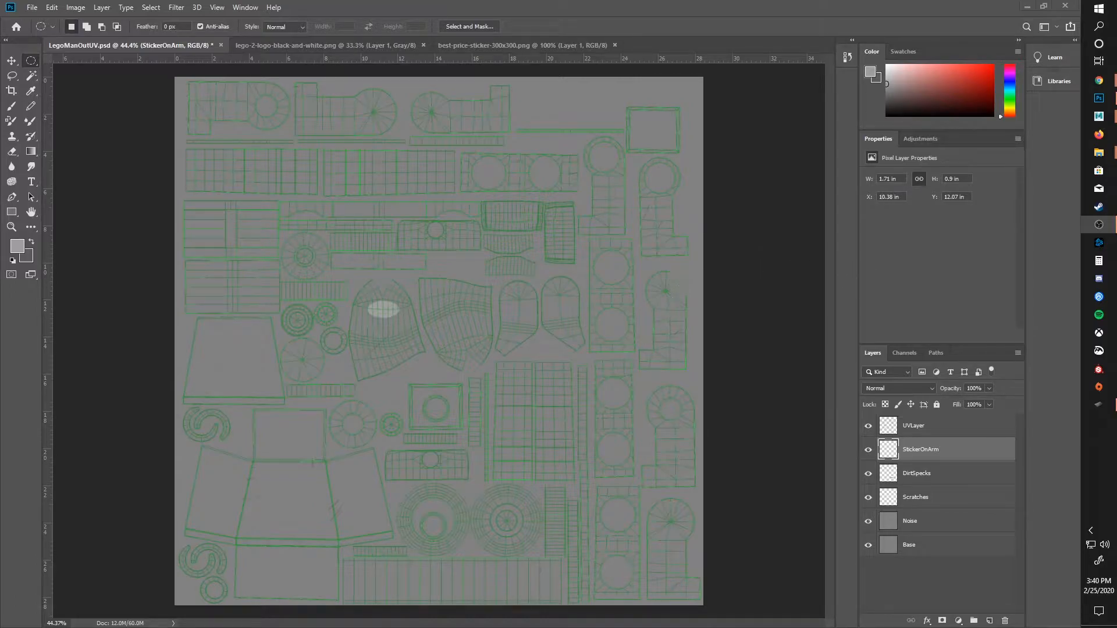
Move the browser window out of the way and review the LEGO logo and best-price sticker images in Photoshop.
{"action": "left_click_drag", "start_coordinate": [0, 136], "coordinate": [501, 3]}
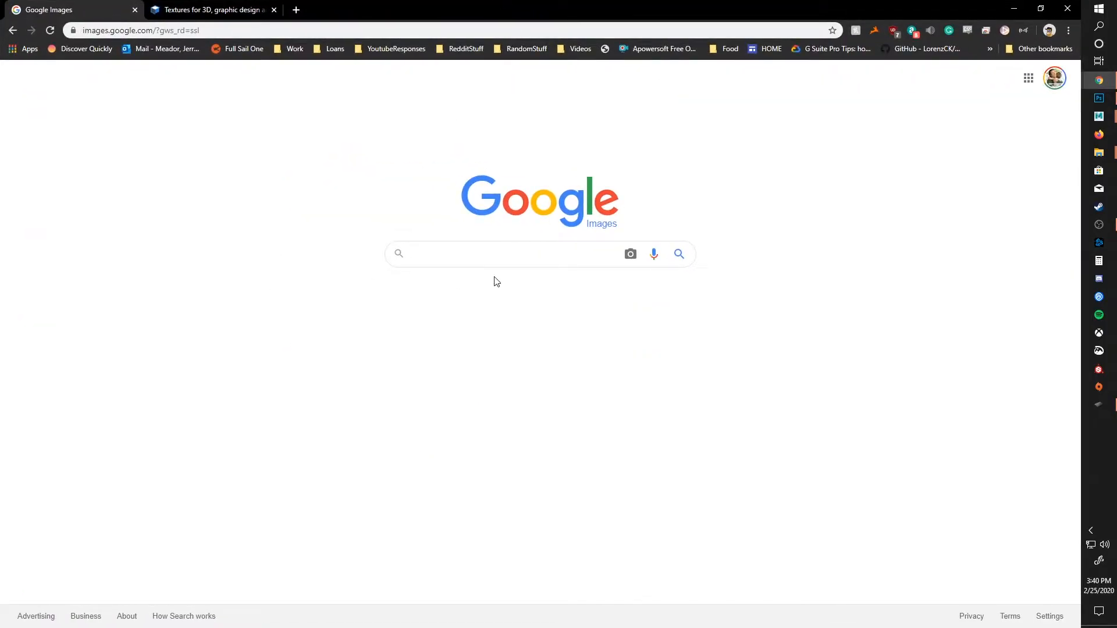
{"action": "left_click_drag", "start_coordinate": [444, 14], "coordinate": [464, 262]}
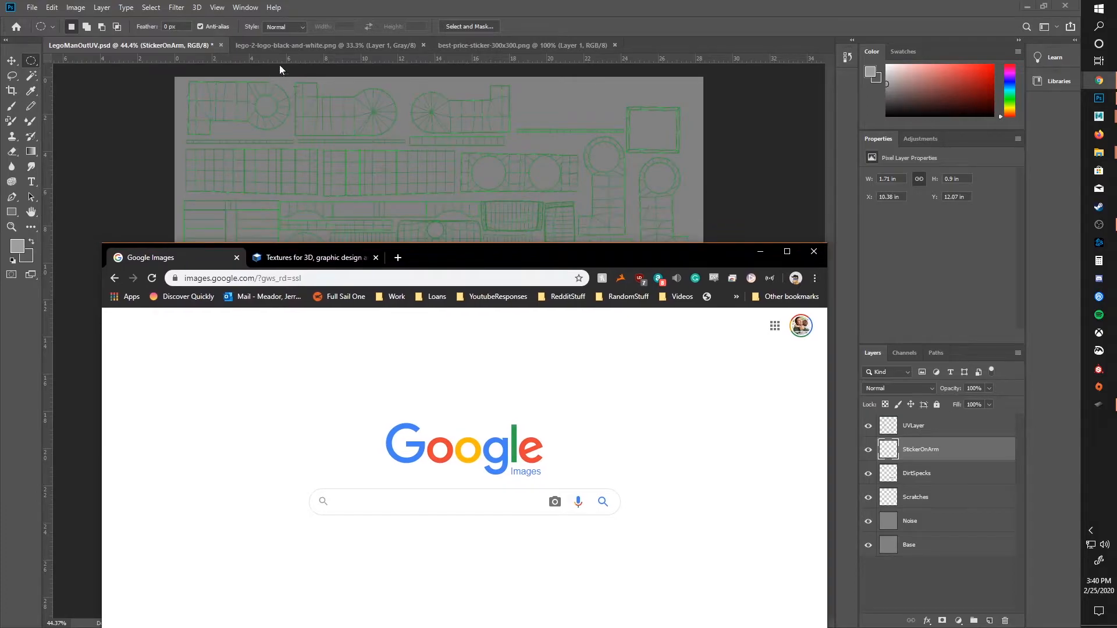
{"action": "left_click", "coordinate": [318, 44]}
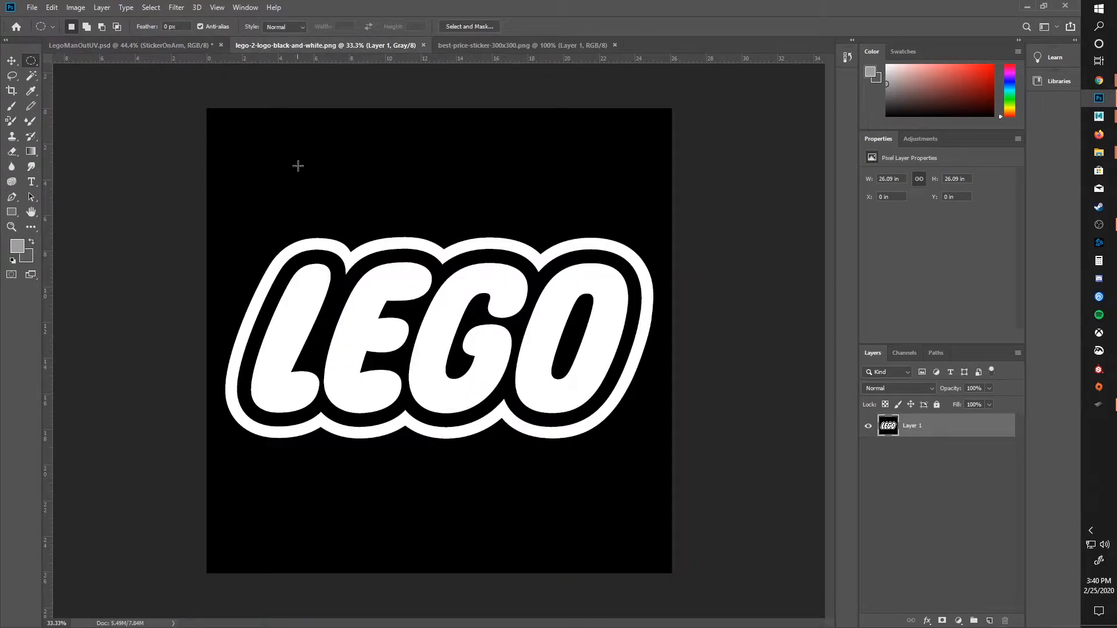
{"action": "left_click", "coordinate": [493, 41]}
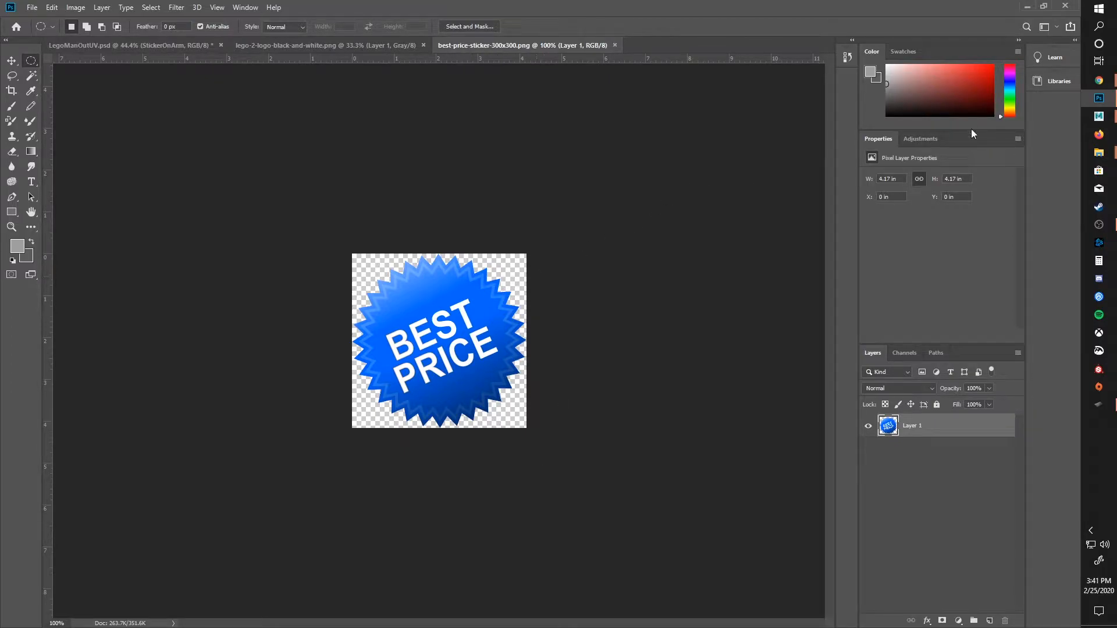
Switch to Chrome and search Google Images for "lego logo png".
{"action": "mouse_move", "coordinate": [1099, 80]}
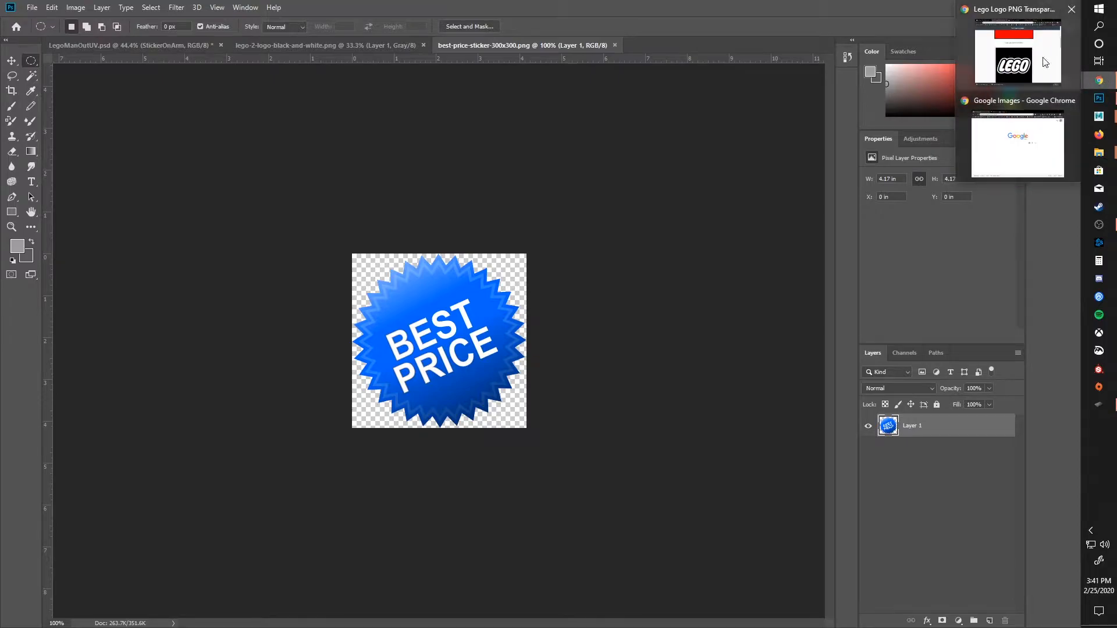
{"action": "left_click", "coordinate": [1029, 137]}
{"action": "left_click_drag", "start_coordinate": [547, 263], "coordinate": [558, 1]}
{"action": "left_click", "coordinate": [424, 254]}
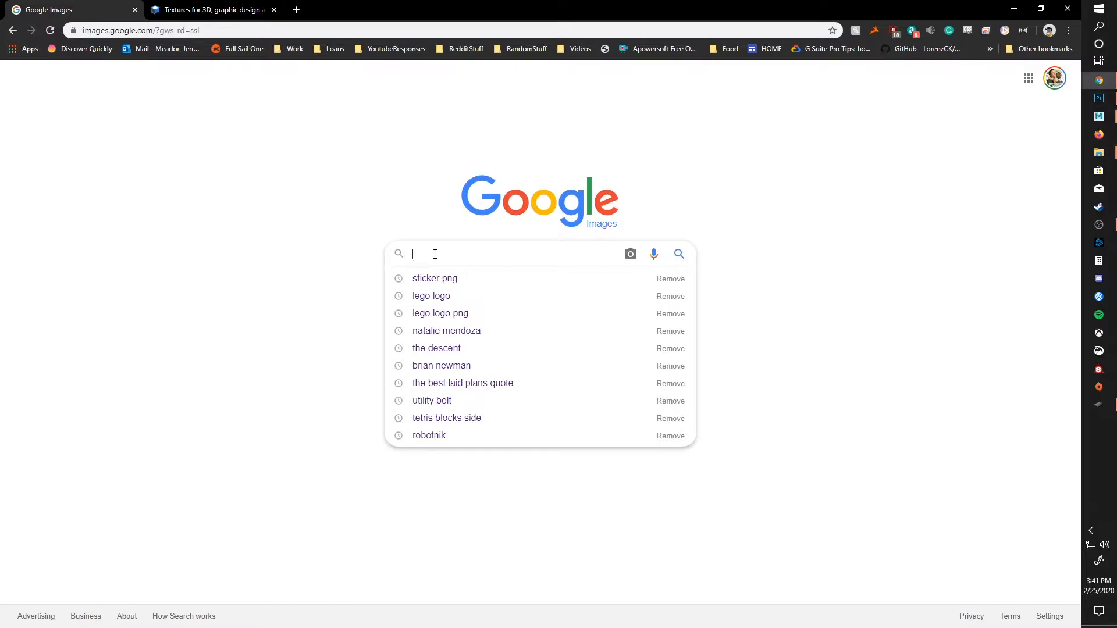
{"action": "left_click", "coordinate": [431, 314]}
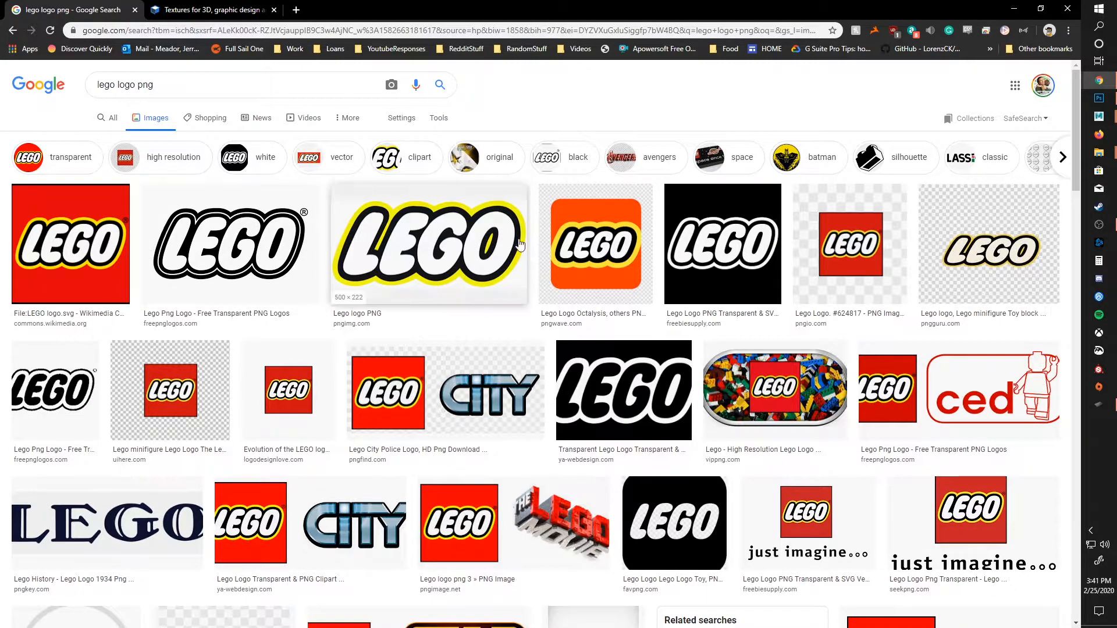
Preview the black-and-white LEGO logo from Freebie Supply and open the dialog for saving its image, without saving it.
{"action": "left_click", "coordinate": [720, 271]}
{"action": "right_click", "coordinate": [906, 232]}
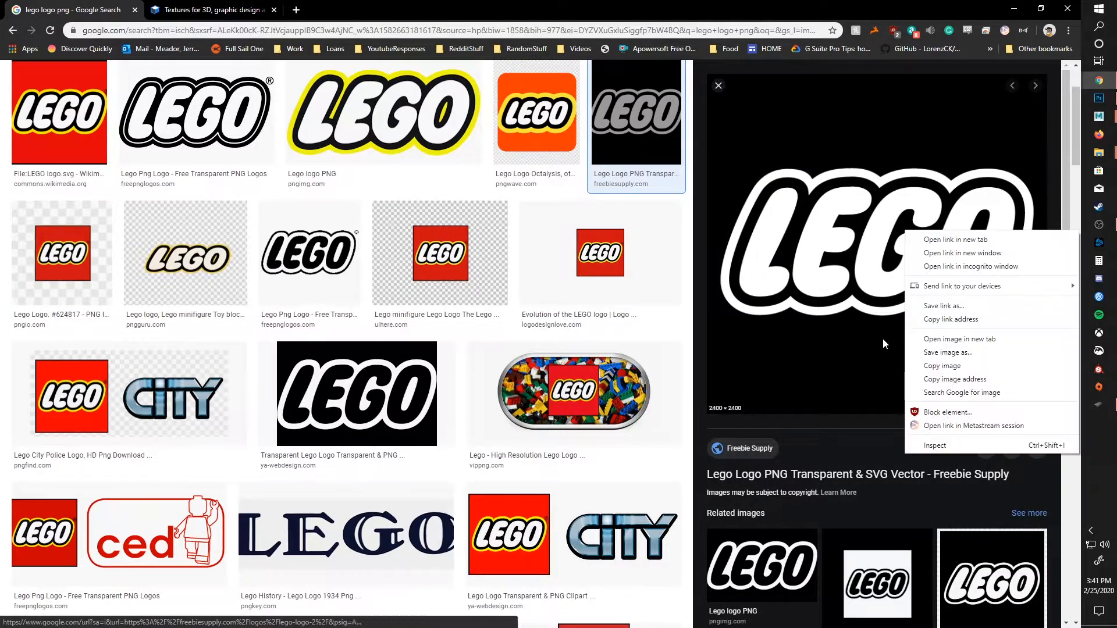
{"action": "left_click", "coordinate": [961, 359]}
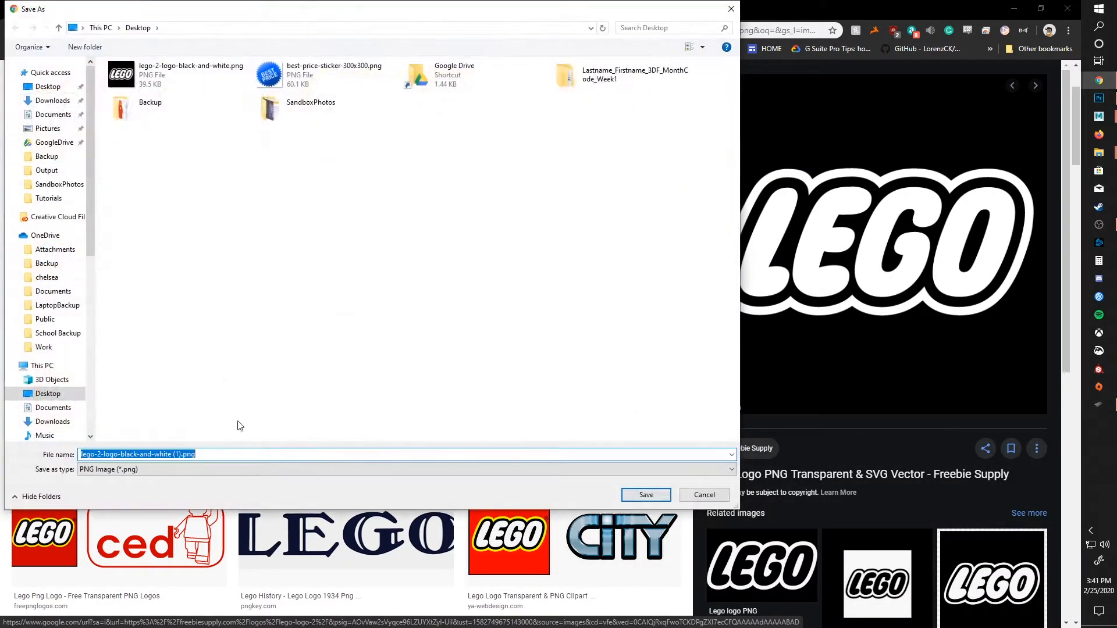
{"action": "left_click", "coordinate": [697, 497]}
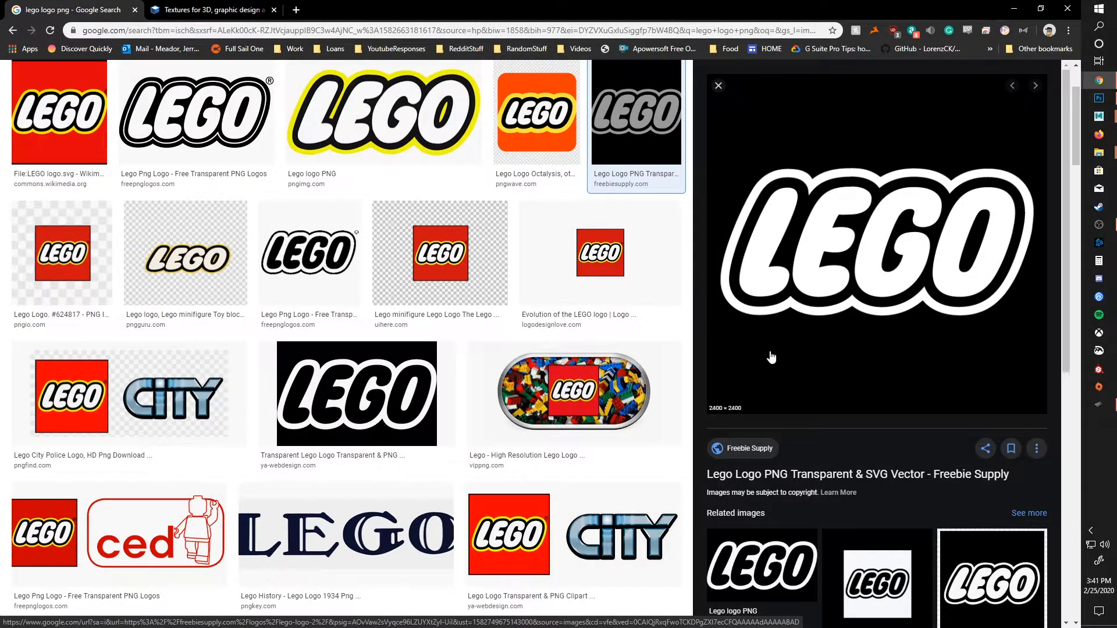
{"action": "scroll", "coordinate": [343, 279], "scroll_direction": "up", "scroll_amount": 3}
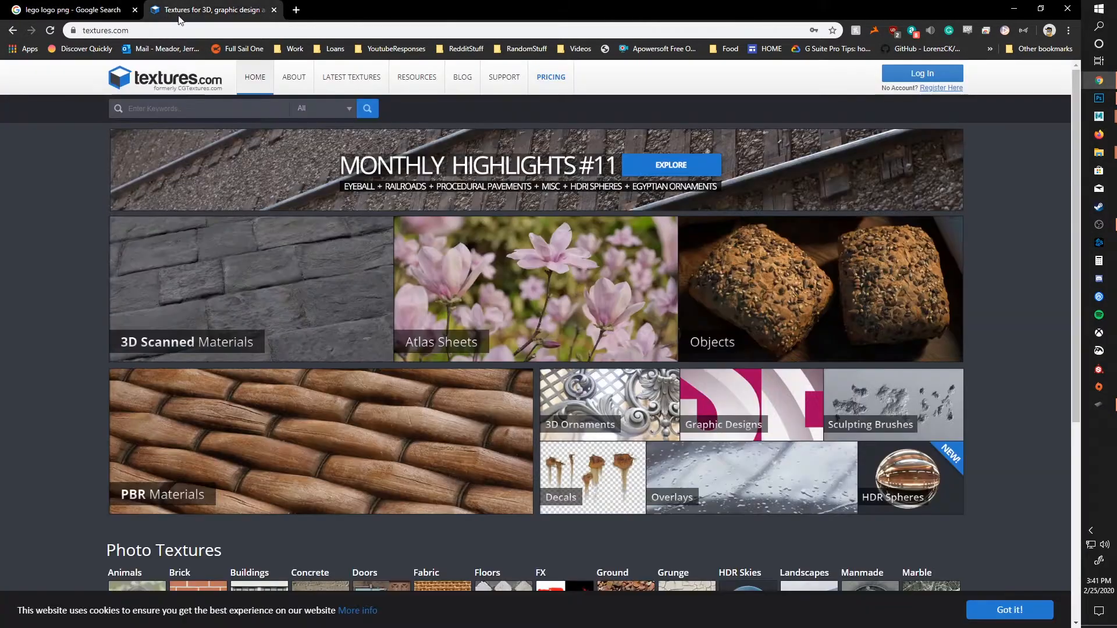
Browse the bare concrete textures on textures.com and view the download options of ConcreteBare0330.
{"action": "left_click", "coordinate": [210, 10]}
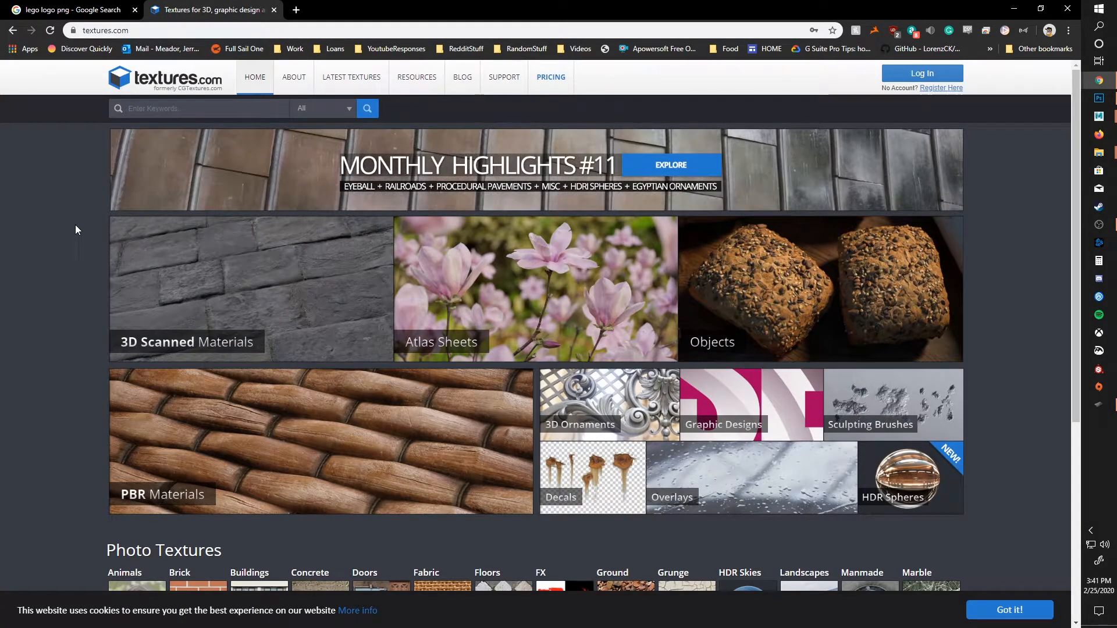
{"action": "scroll", "coordinate": [75, 224], "scroll_direction": "down", "scroll_amount": 5}
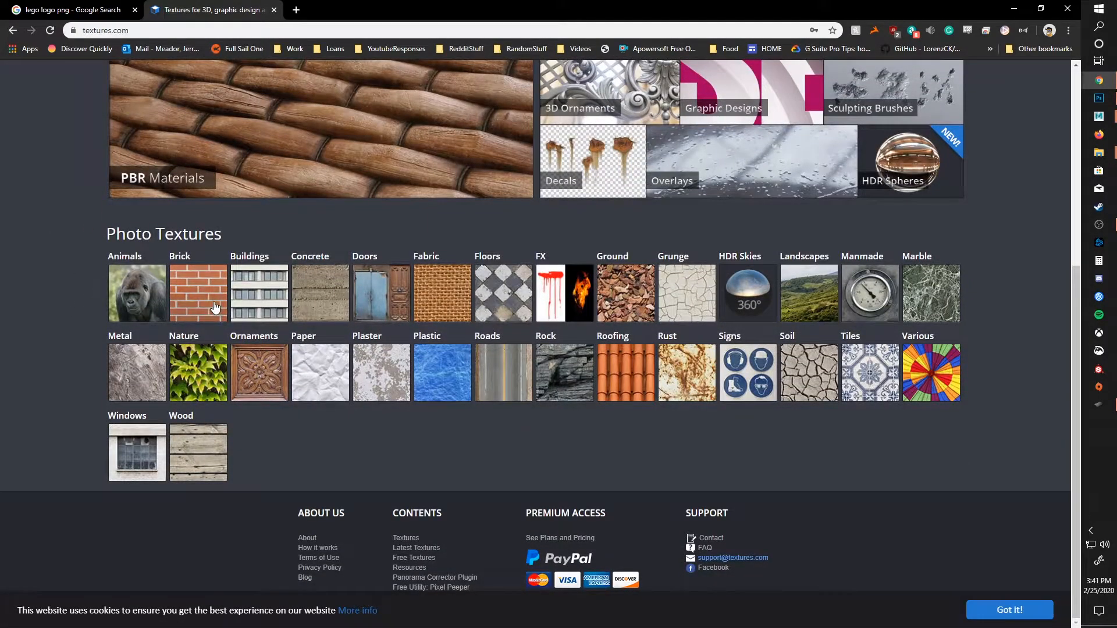
{"action": "left_click", "coordinate": [315, 291]}
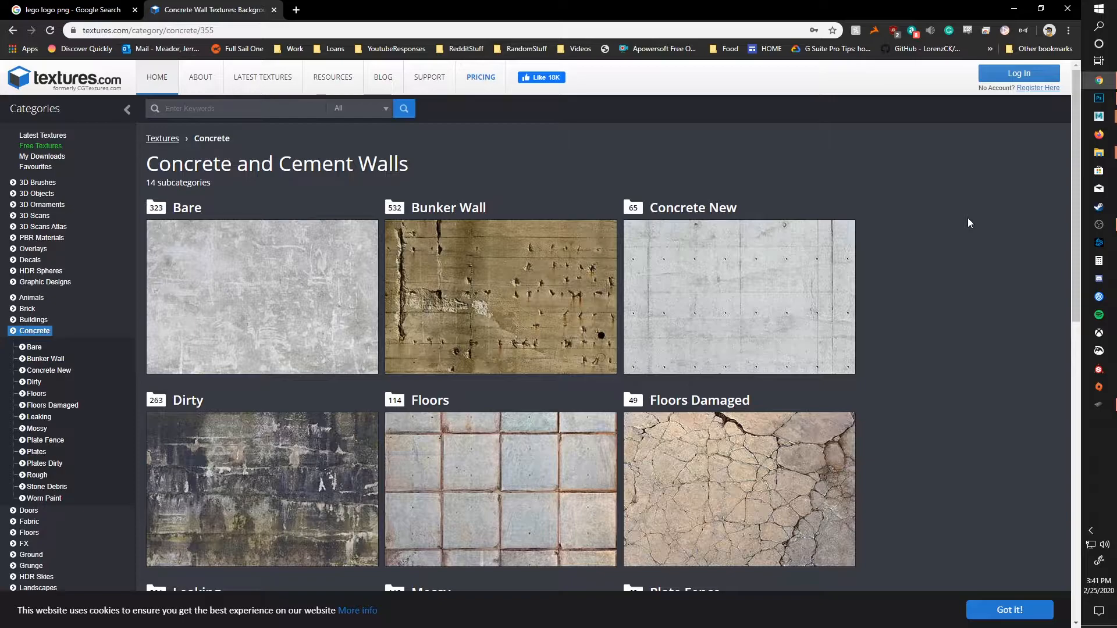
{"action": "left_click", "coordinate": [310, 320]}
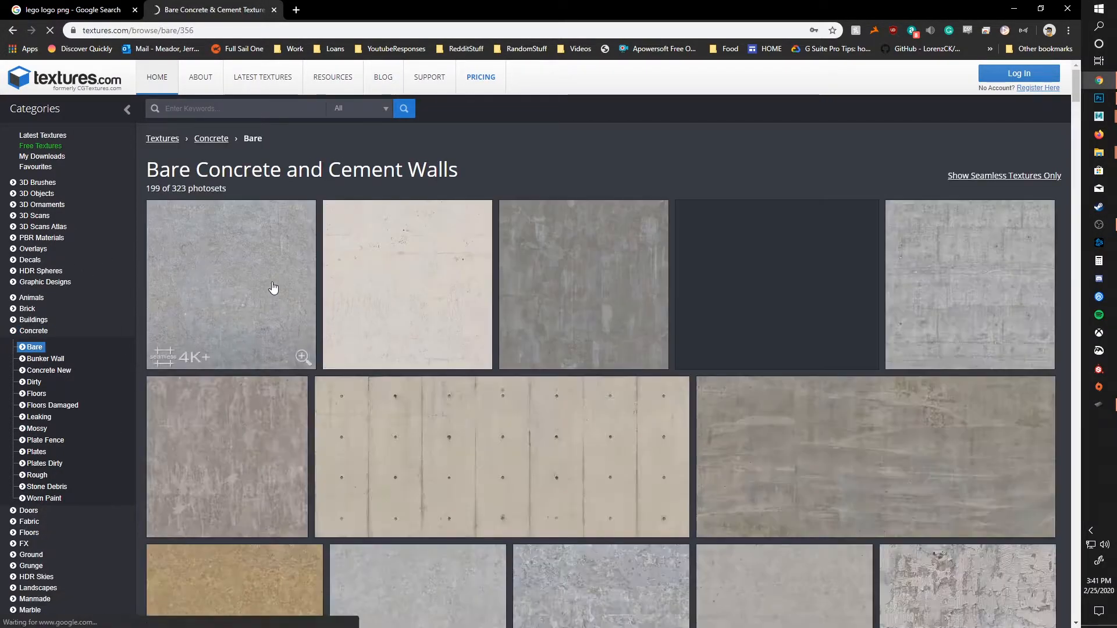
{"action": "left_click", "coordinate": [215, 477]}
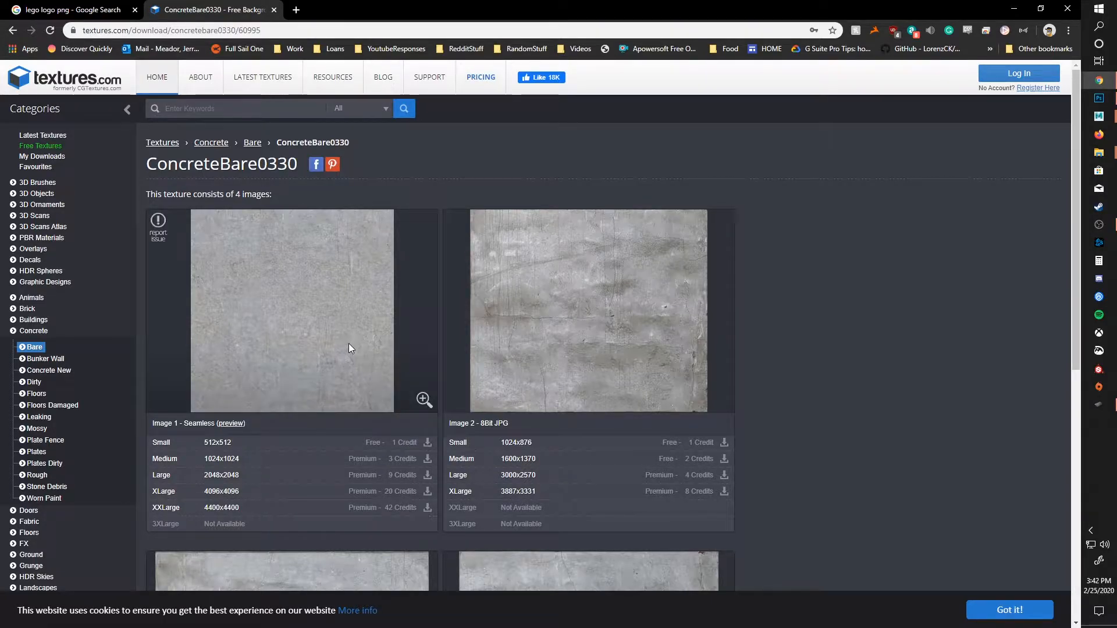
{"action": "left_click", "coordinate": [12, 30]}
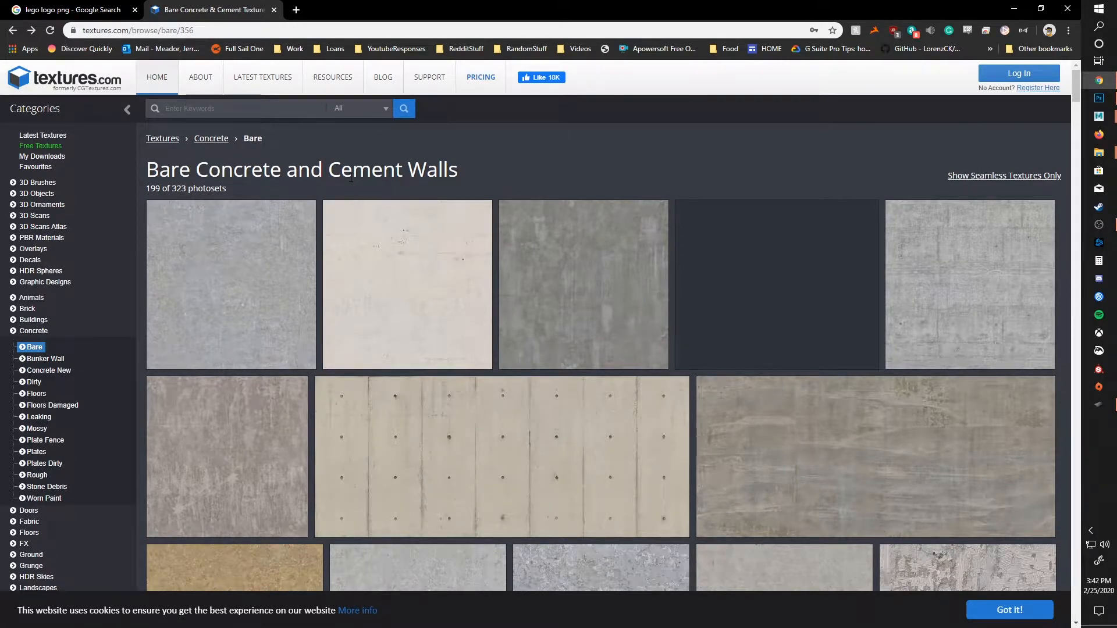
Return to Photoshop and review the LEGO logo image and the LegoManOutUV.psd layout.
{"action": "left_click", "coordinate": [1017, 9]}
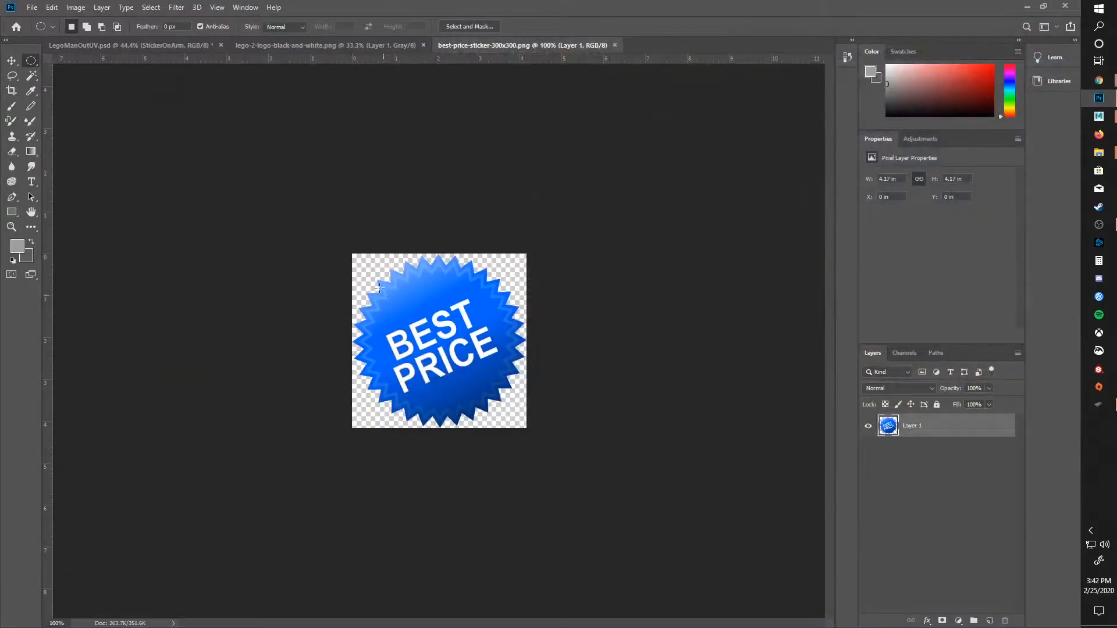
{"action": "left_click", "coordinate": [277, 43]}
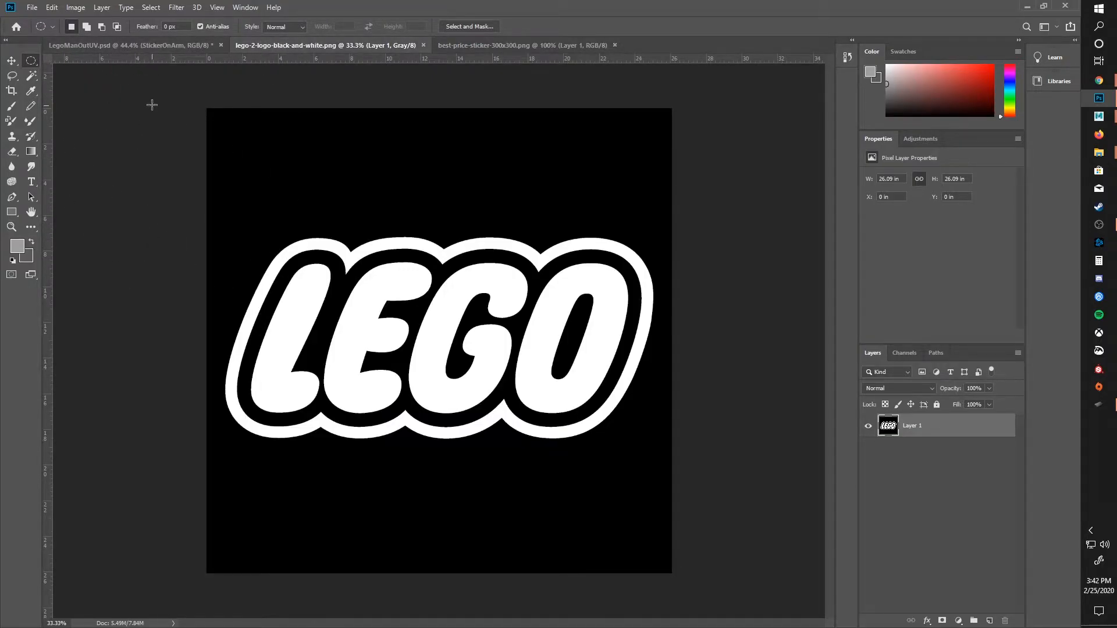
{"action": "left_click", "coordinate": [145, 41]}
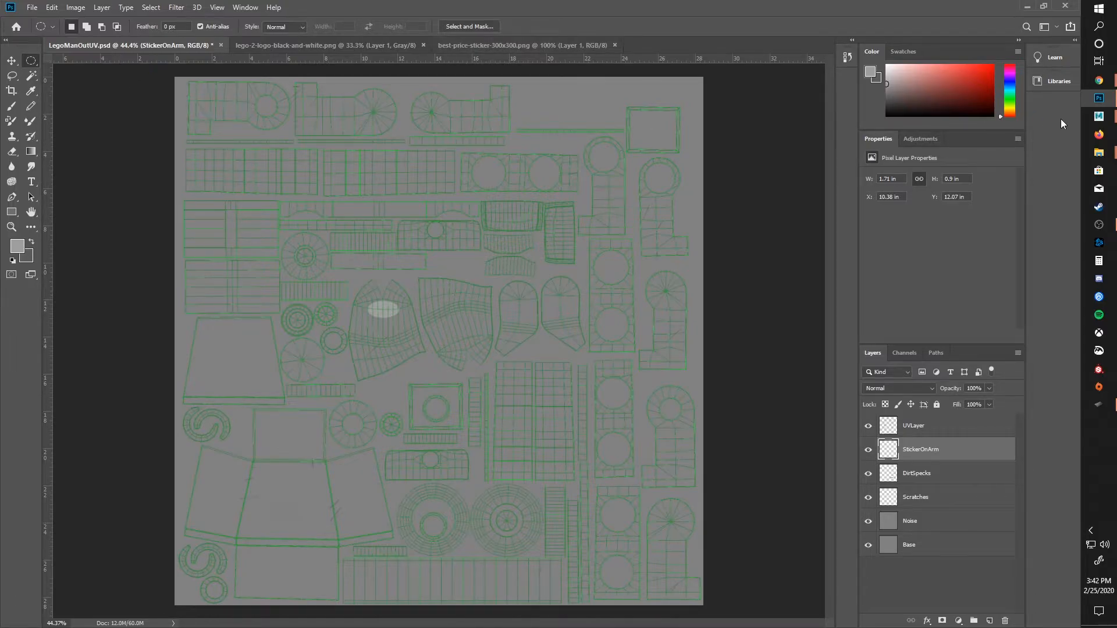
Switch to Maya to inspect the top of the LEGO man's head, and return to the UV layout in Photoshop.
{"action": "mouse_move", "coordinate": [1098, 116]}
{"action": "left_click", "coordinate": [1031, 166]}
{"action": "left_click_drag", "start_coordinate": [460, 299], "coordinate": [474, 441]}
{"action": "scroll", "coordinate": [456, 326], "scroll_direction": "up", "scroll_amount": 3}
{"action": "scroll", "coordinate": [487, 403], "scroll_direction": "up", "scroll_amount": 4}
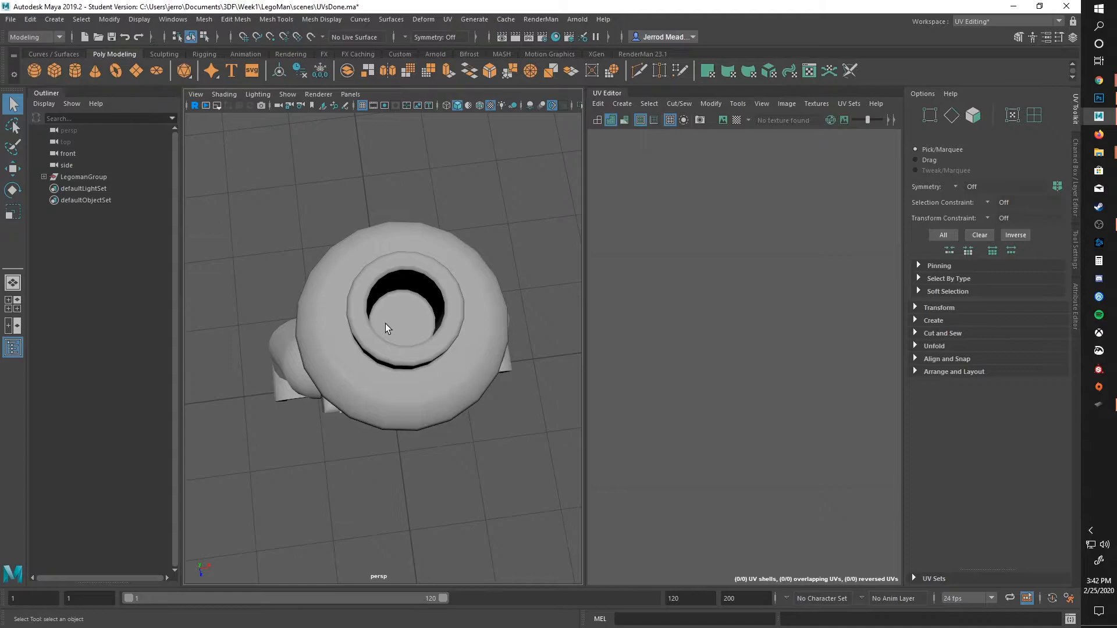
{"action": "left_click", "coordinate": [1010, 5]}
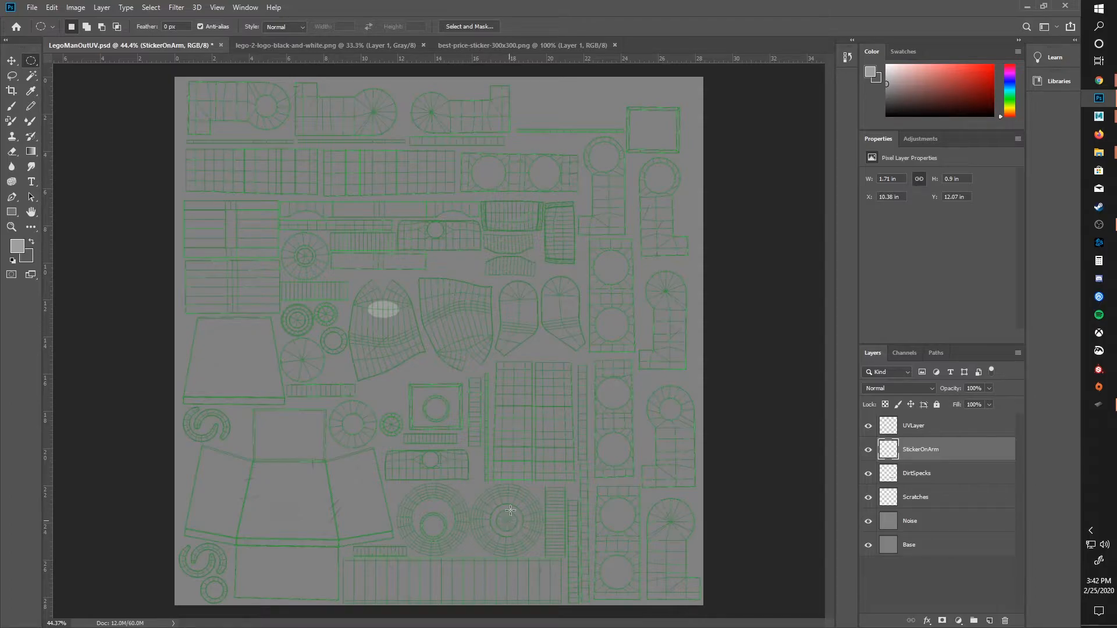
Select the black background around the logo in lego-2-logo-black-and-white.png with the Magic Wand and delete it.
{"action": "left_click", "coordinate": [357, 38]}
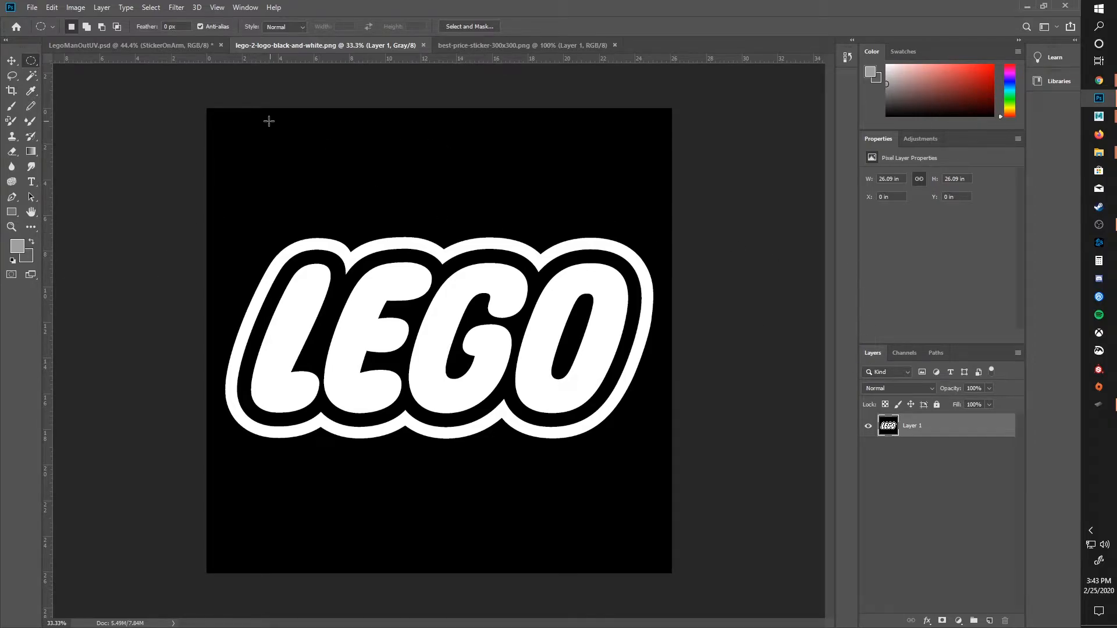
{"action": "left_click", "coordinate": [31, 77]}
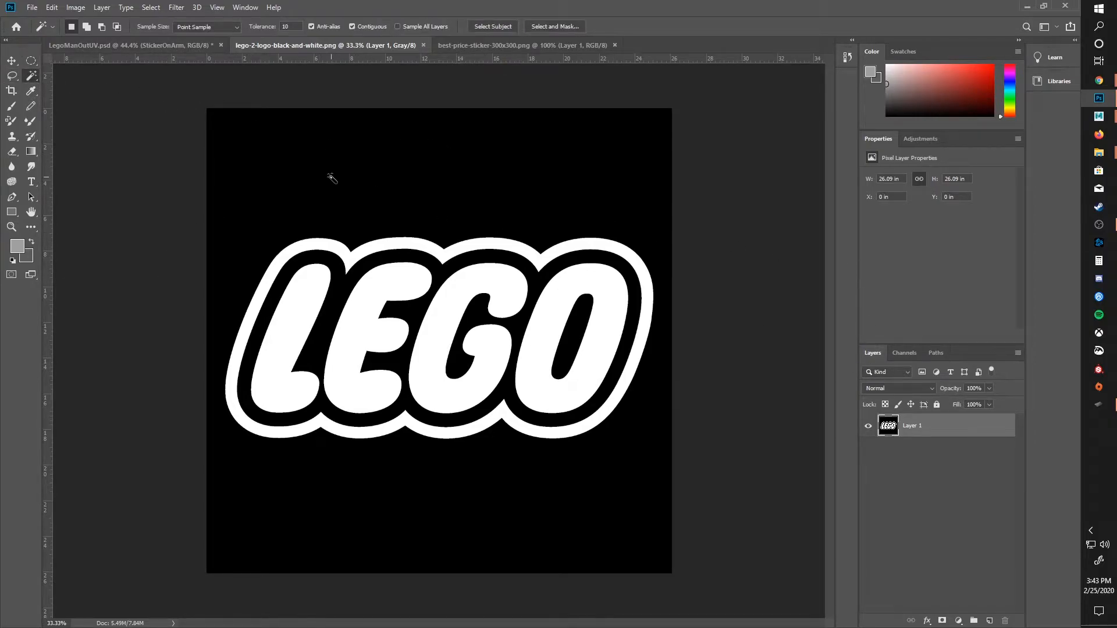
{"action": "left_click", "coordinate": [398, 170]}
{"action": "key", "text": "Delete"}
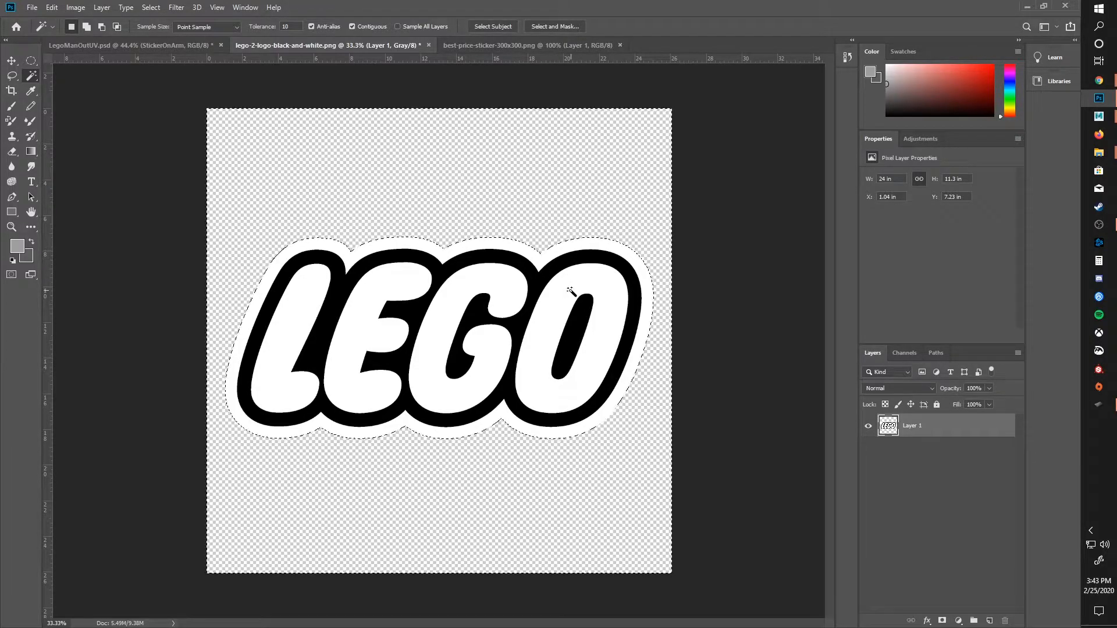
Try to apply Brightness/Contrast to the logo while the empty background is still selected.
{"action": "left_click", "coordinate": [77, 8]}
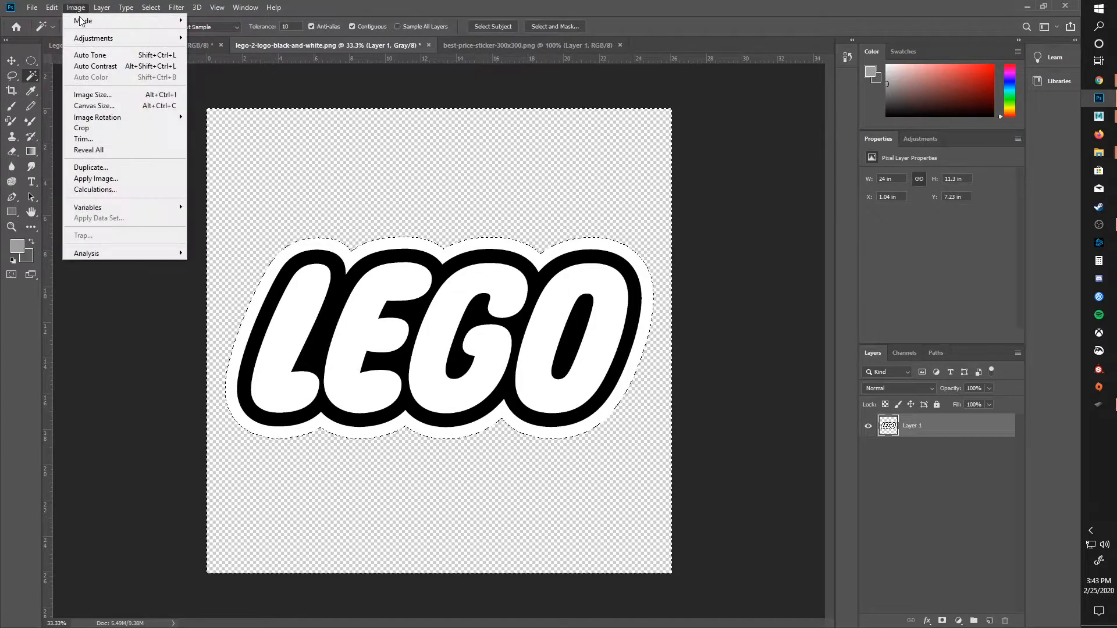
{"action": "mouse_move", "coordinate": [106, 42]}
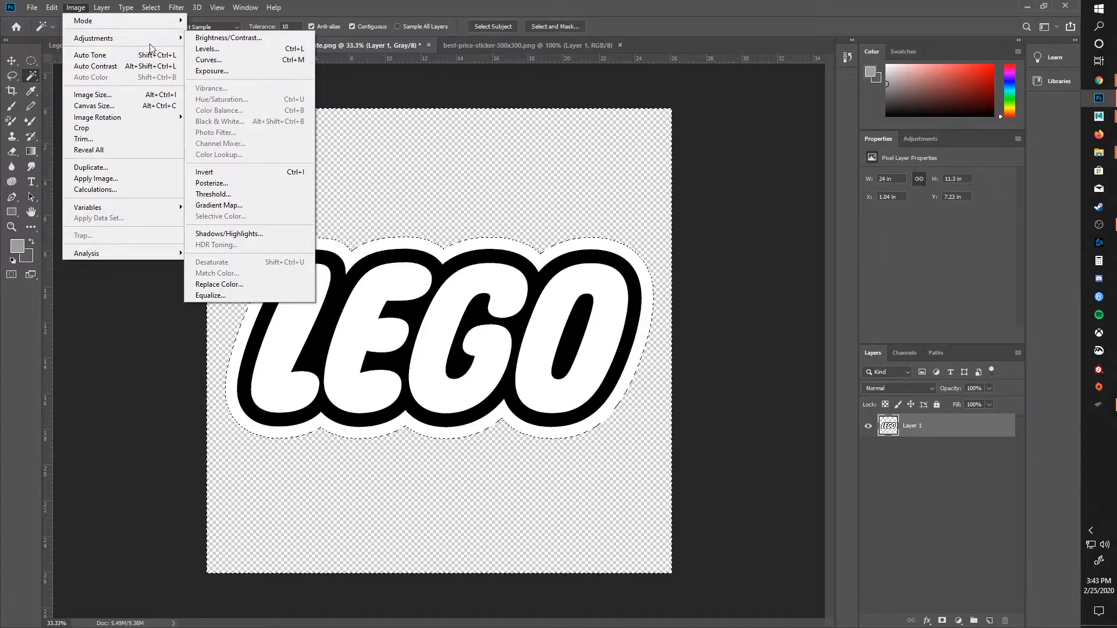
{"action": "left_click", "coordinate": [232, 39]}
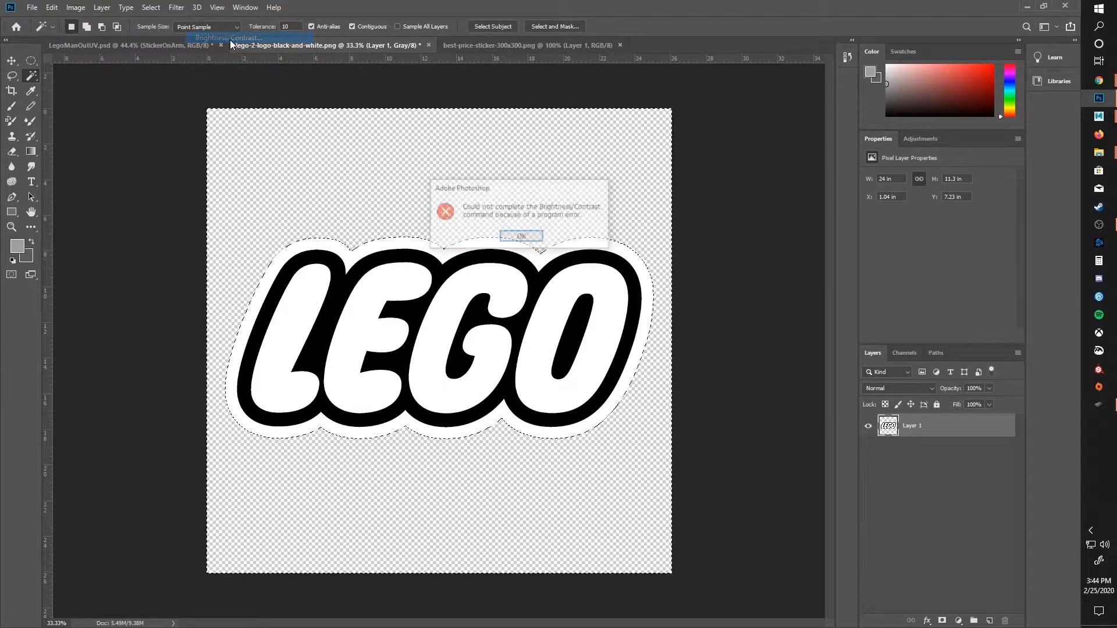
{"action": "left_click", "coordinate": [512, 243]}
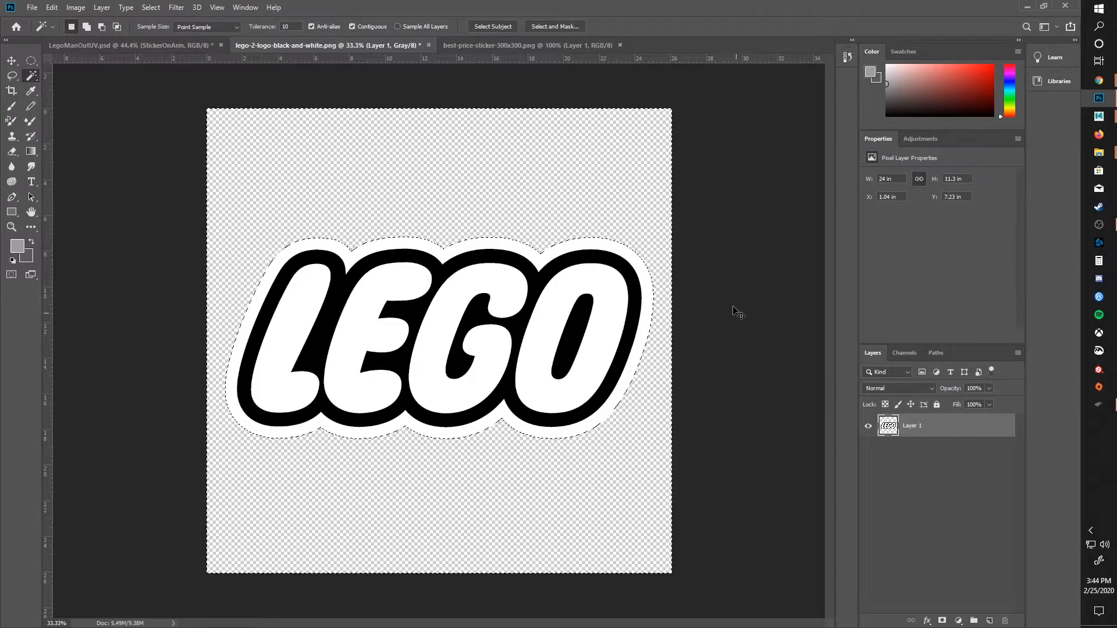
Deselect the background and apply Brightness/Contrast to the logo with a contrast of -86.
{"action": "left_click", "coordinate": [735, 288]}
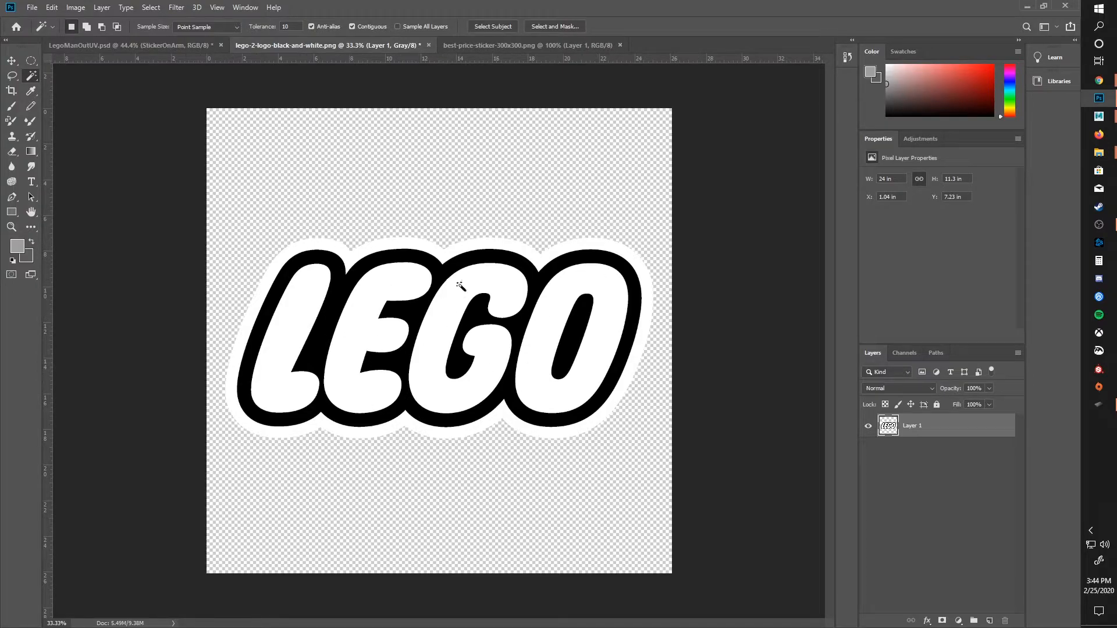
{"action": "left_click", "coordinate": [52, 7]}
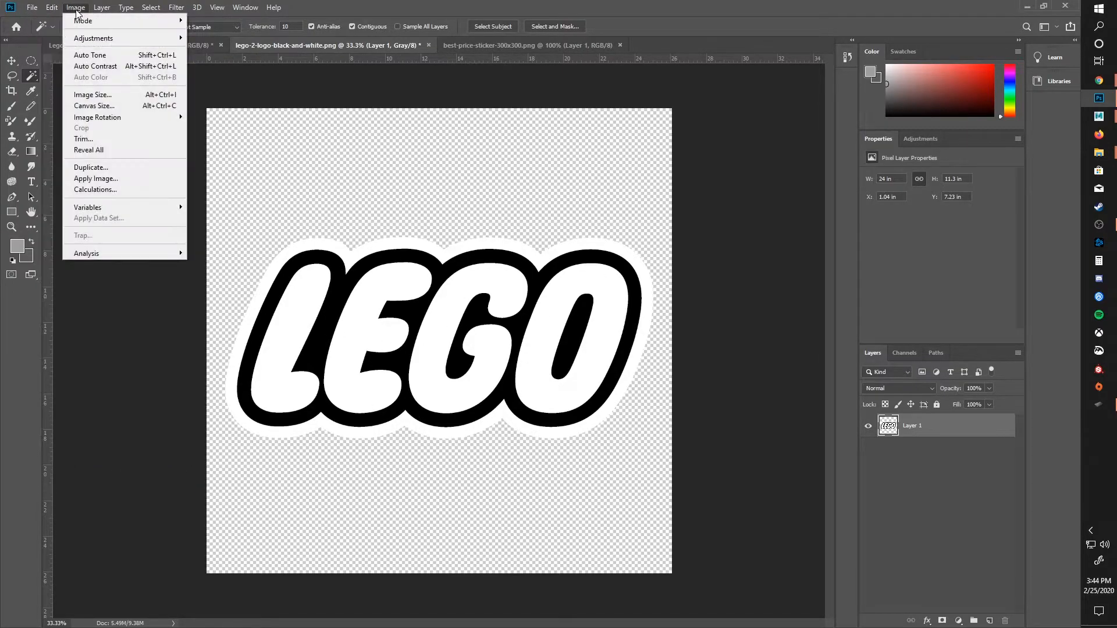
{"action": "mouse_move", "coordinate": [98, 39]}
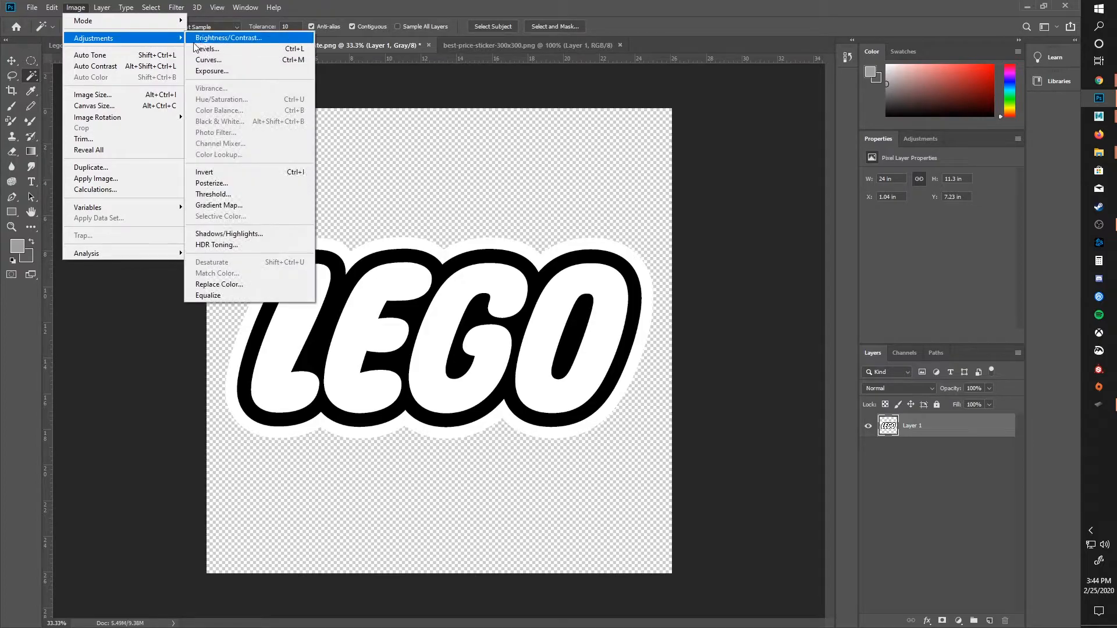
{"action": "left_click", "coordinate": [209, 38]}
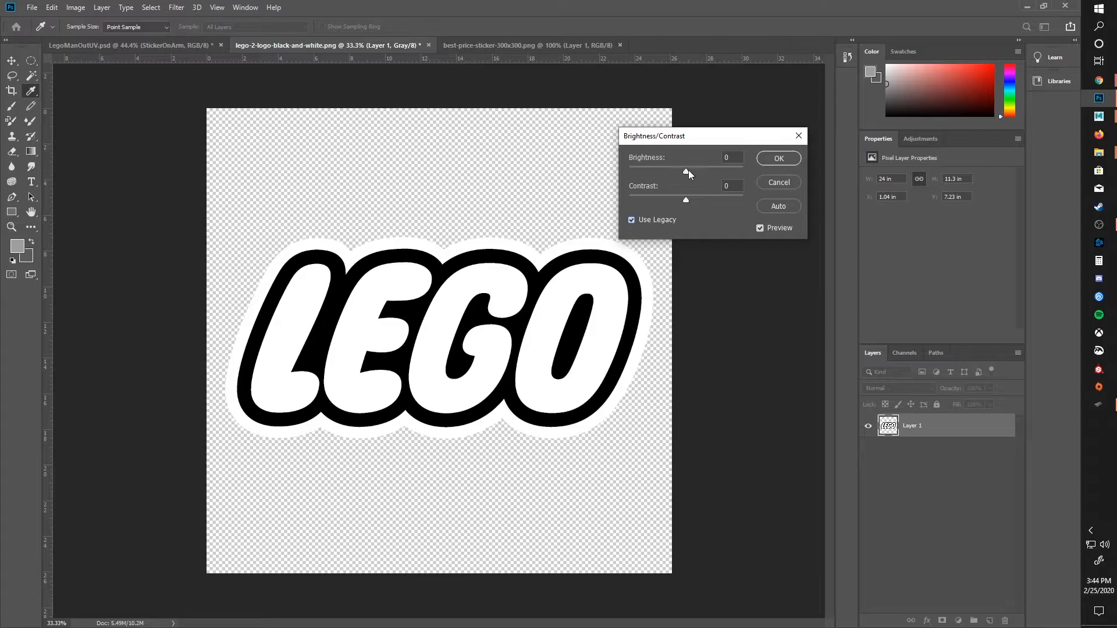
{"action": "left_click_drag", "start_coordinate": [687, 199], "coordinate": [637, 199]}
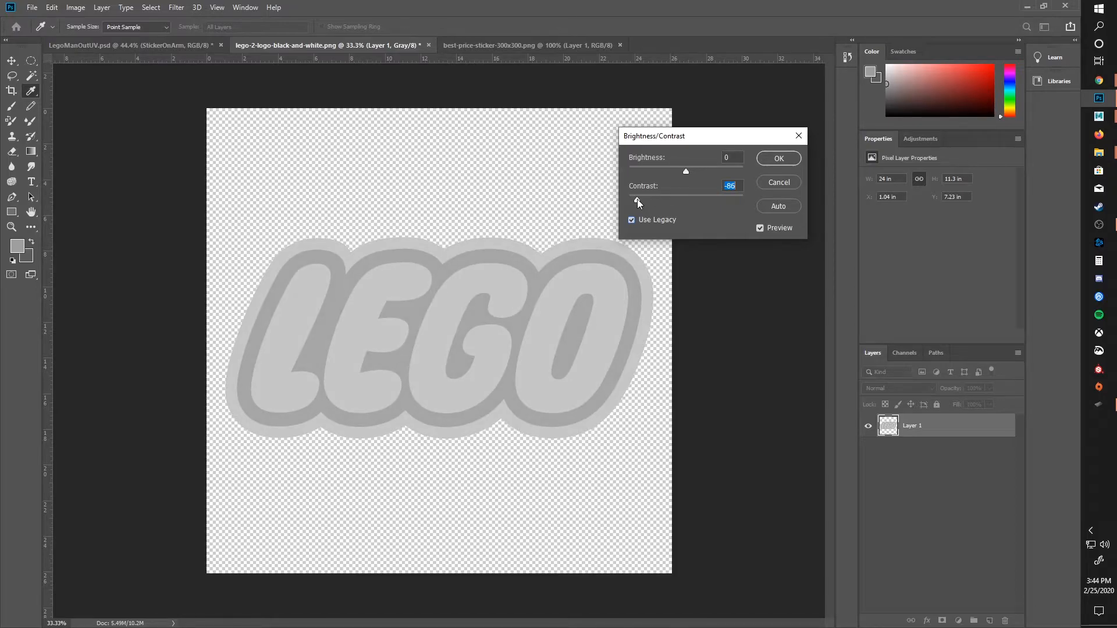
{"action": "left_click", "coordinate": [778, 158]}
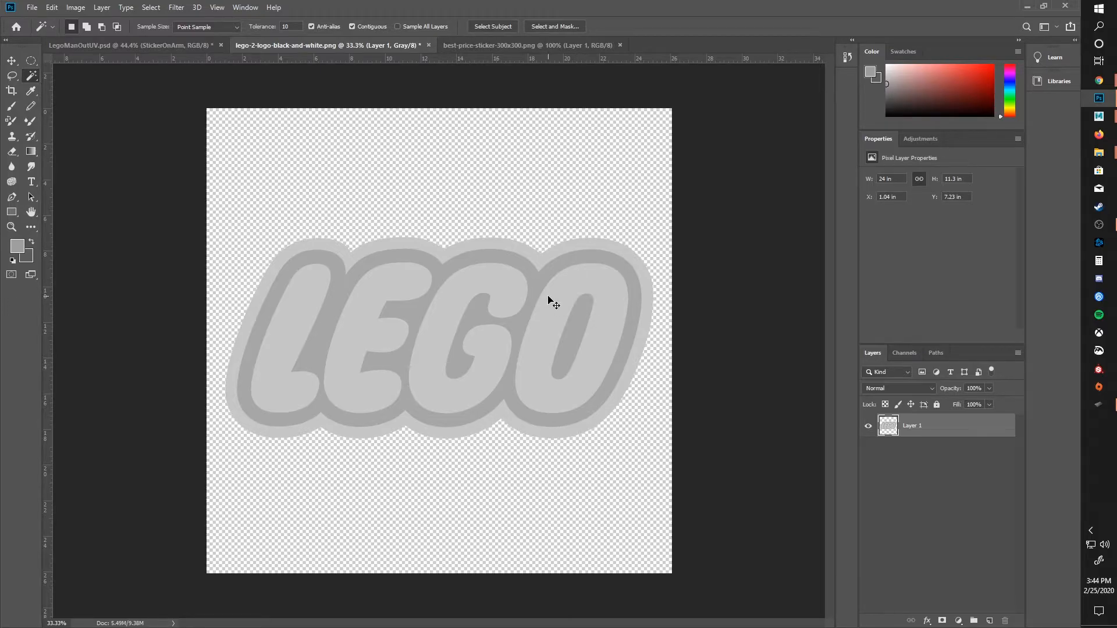
Copy the whole softened LEGO logo image and paste it into LegoManOutUV.psd.
{"action": "key", "text": "ctrl+a"}
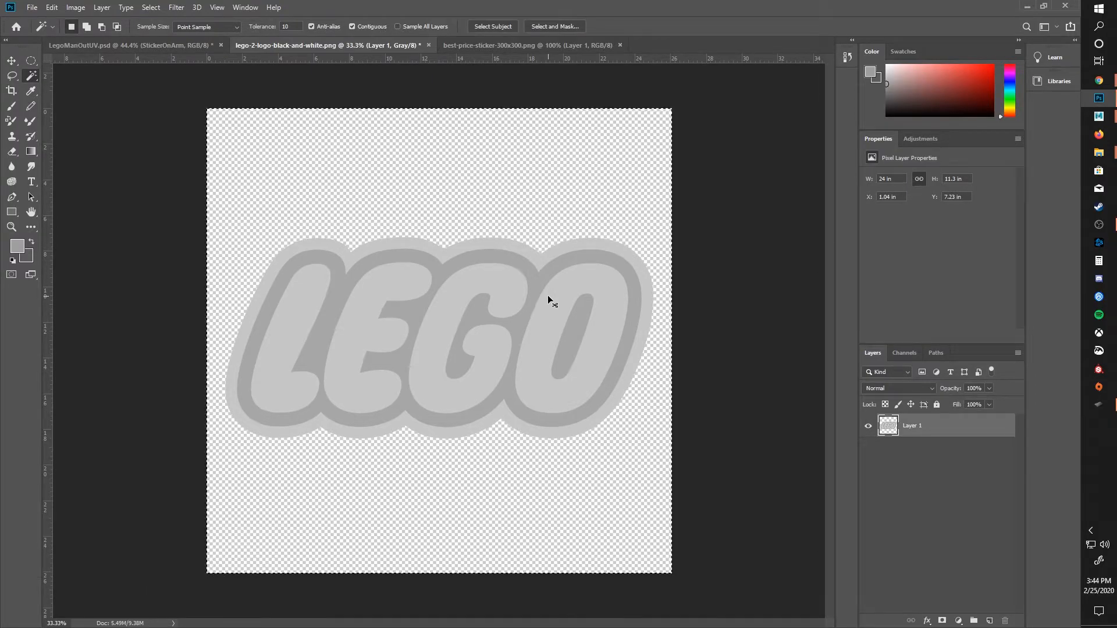
{"action": "key", "text": "ctrl+c"}
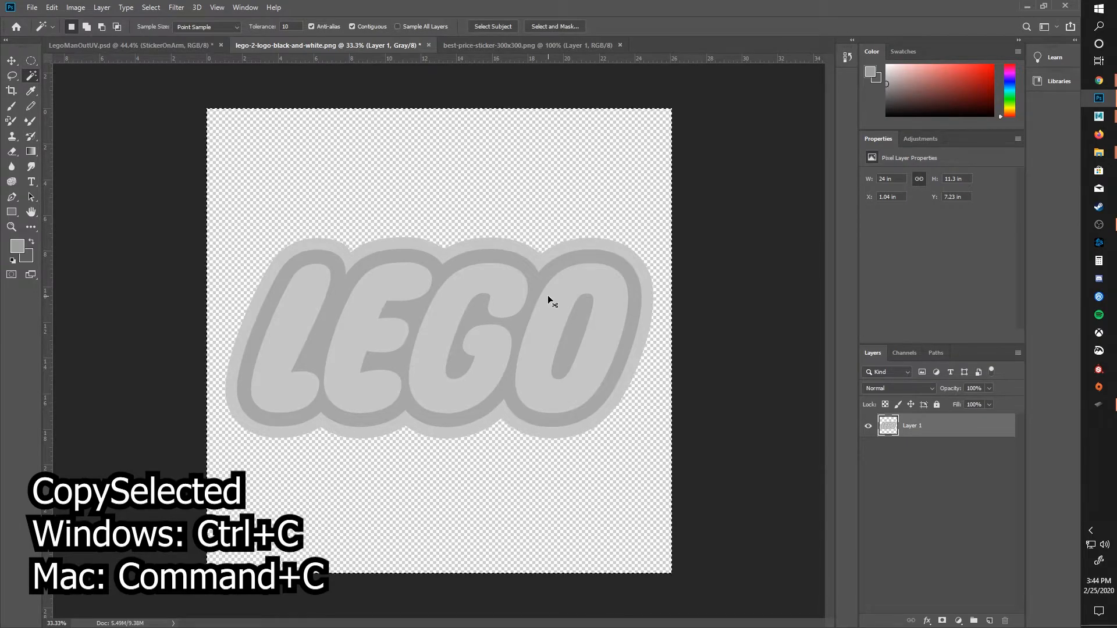
{"action": "left_click", "coordinate": [148, 44]}
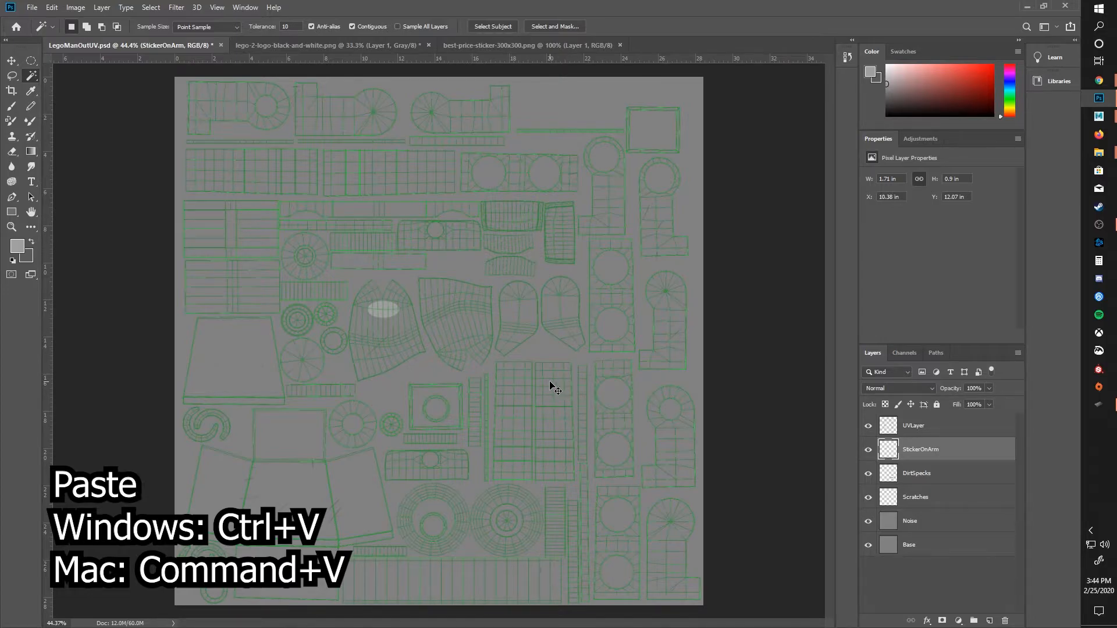
{"action": "key", "text": "ctrl+v"}
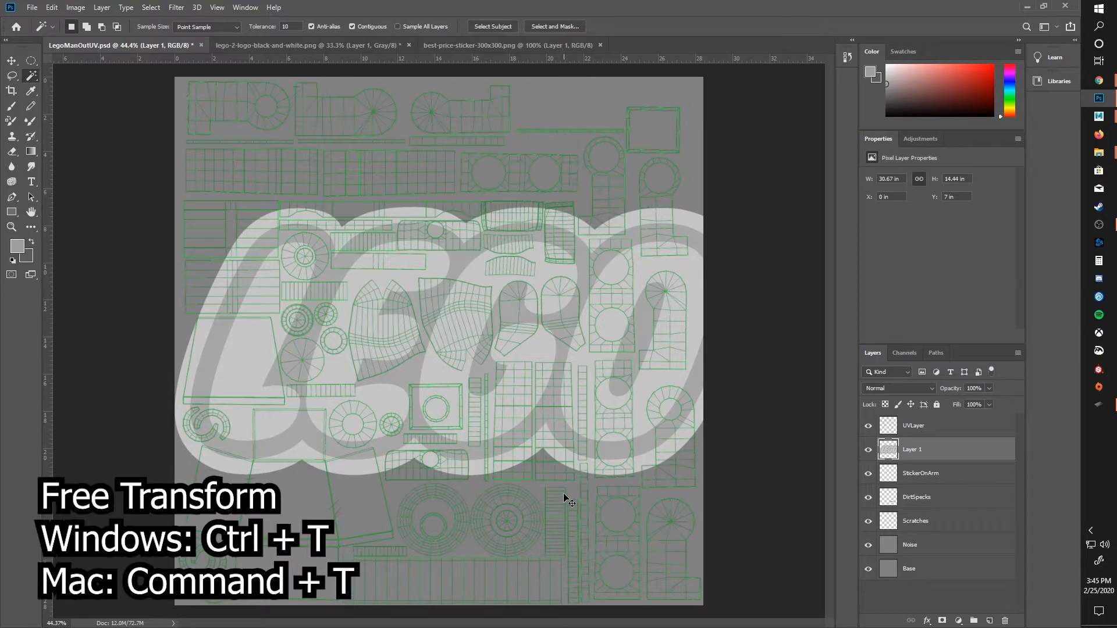
Scale the pasted logo to about 13% with Free Transform and move it over the circular head-top UV shell.
{"action": "key", "text": "ctrl+t"}
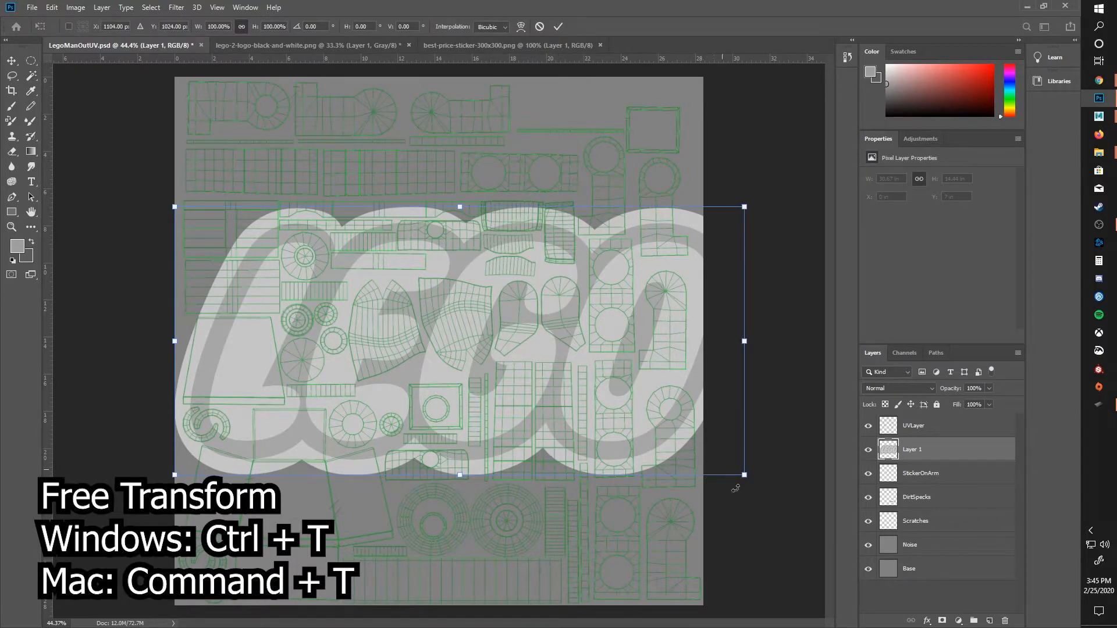
{"action": "left_click_drag", "start_coordinate": [744, 475], "coordinate": [250, 241]}
{"action": "left_click_drag", "start_coordinate": [235, 238], "coordinate": [526, 521]}
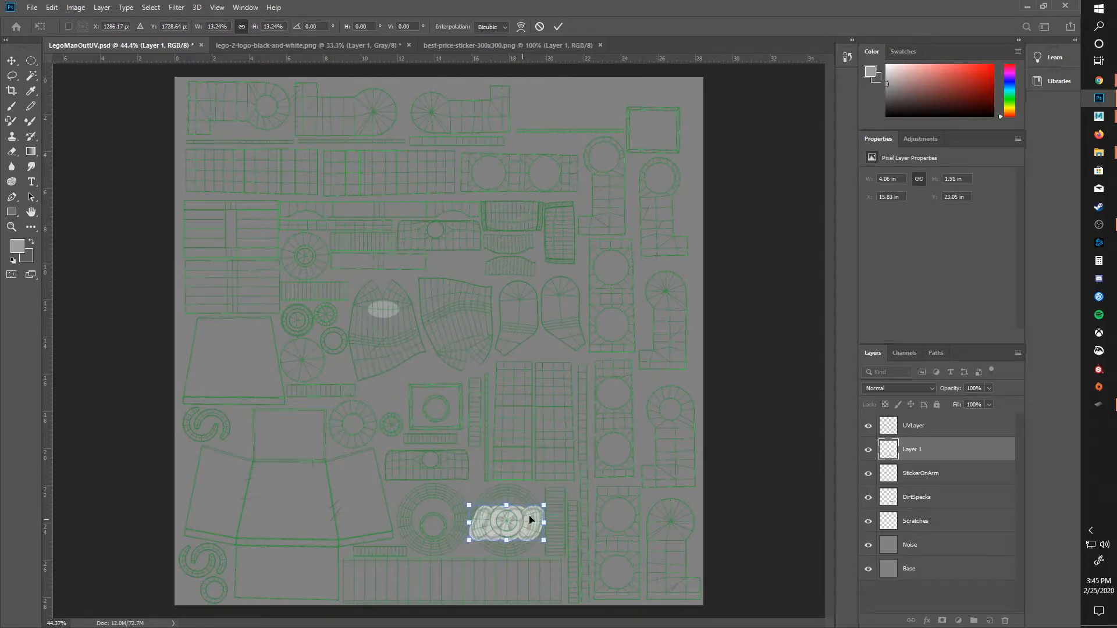
Shrink the logo to about 3%, centre it inside the innermost circle of the head-top shell, and commit the transform.
{"action": "scroll", "coordinate": [557, 538], "scroll_direction": "up", "scroll_amount": 5}
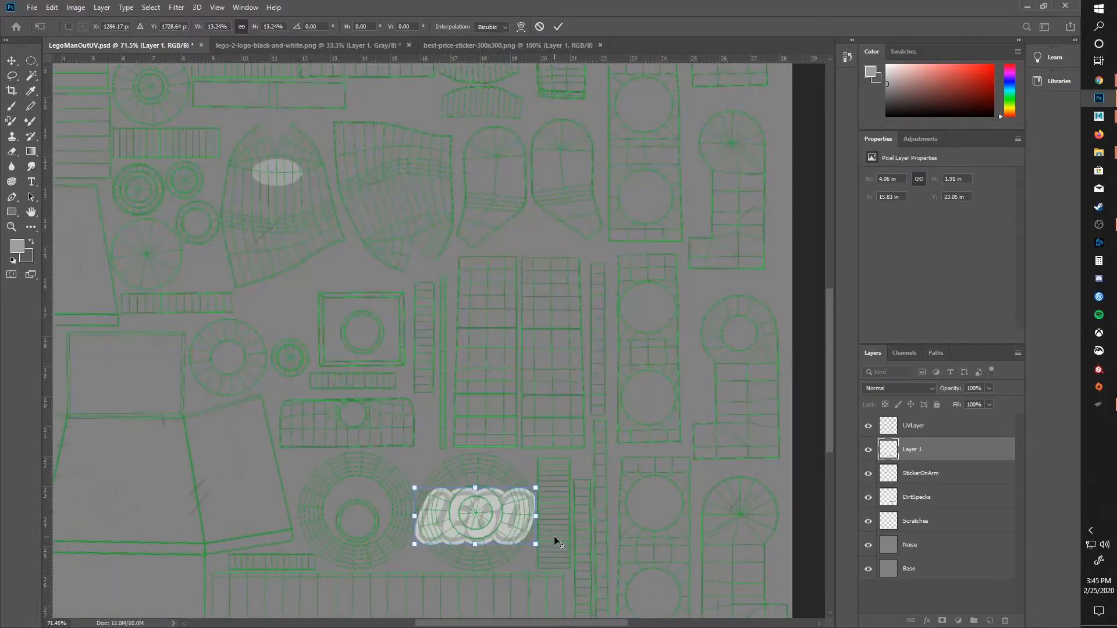
{"action": "scroll", "coordinate": [553, 537], "scroll_direction": "up", "scroll_amount": 5}
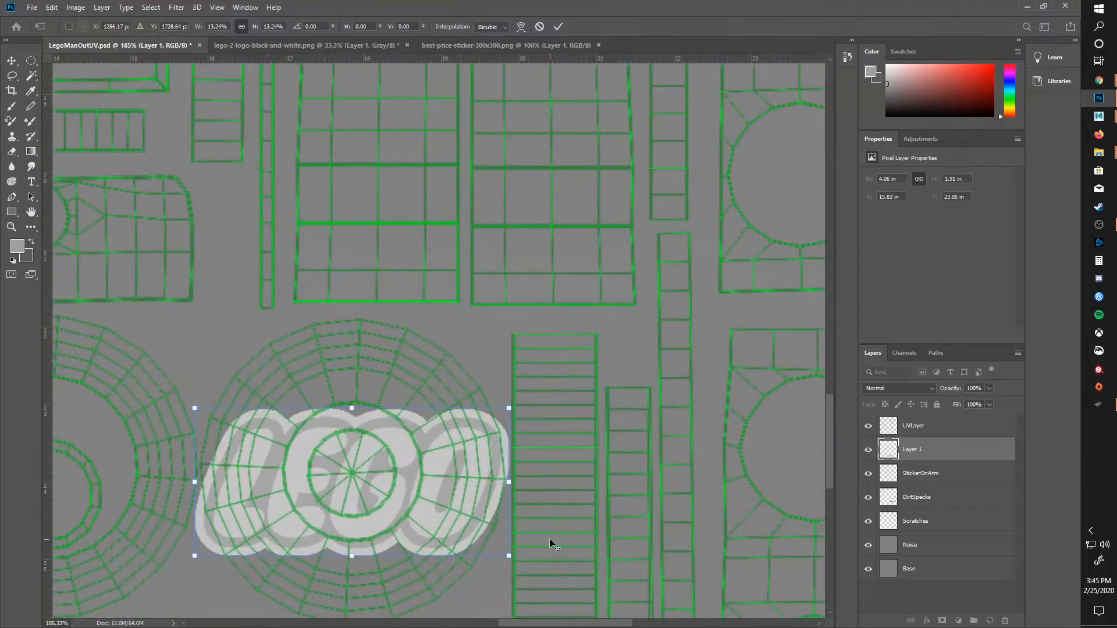
{"action": "scroll", "coordinate": [546, 532], "scroll_direction": "up", "scroll_amount": 3}
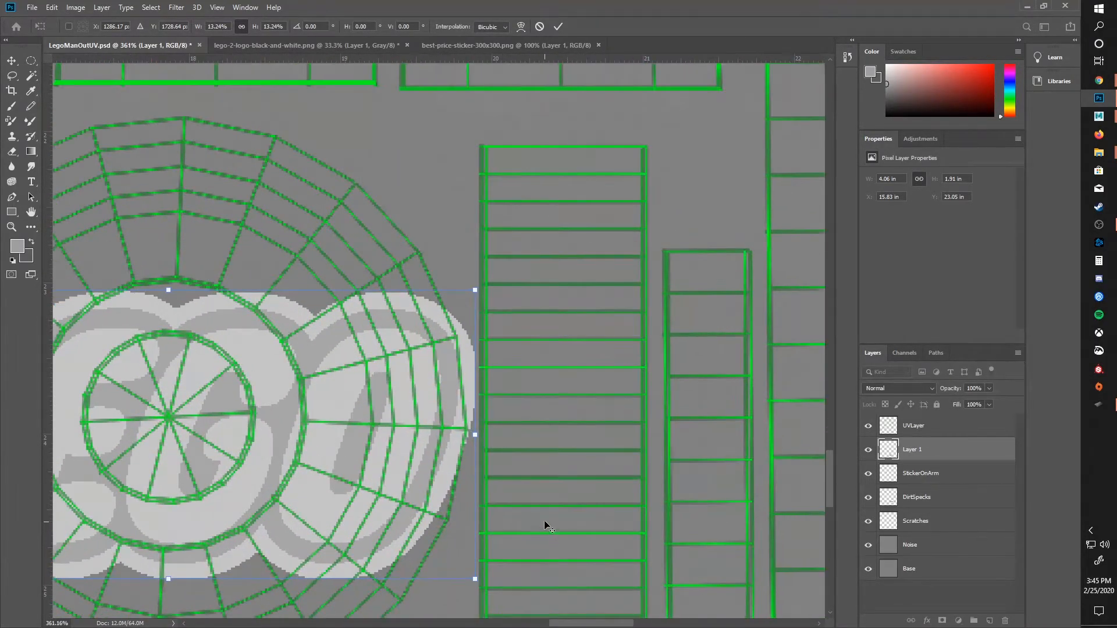
{"action": "key", "text": "alt+space"}
{"action": "key", "text": "Escape"}
{"action": "left_click_drag", "start_coordinate": [624, 425], "coordinate": [832, 323]}
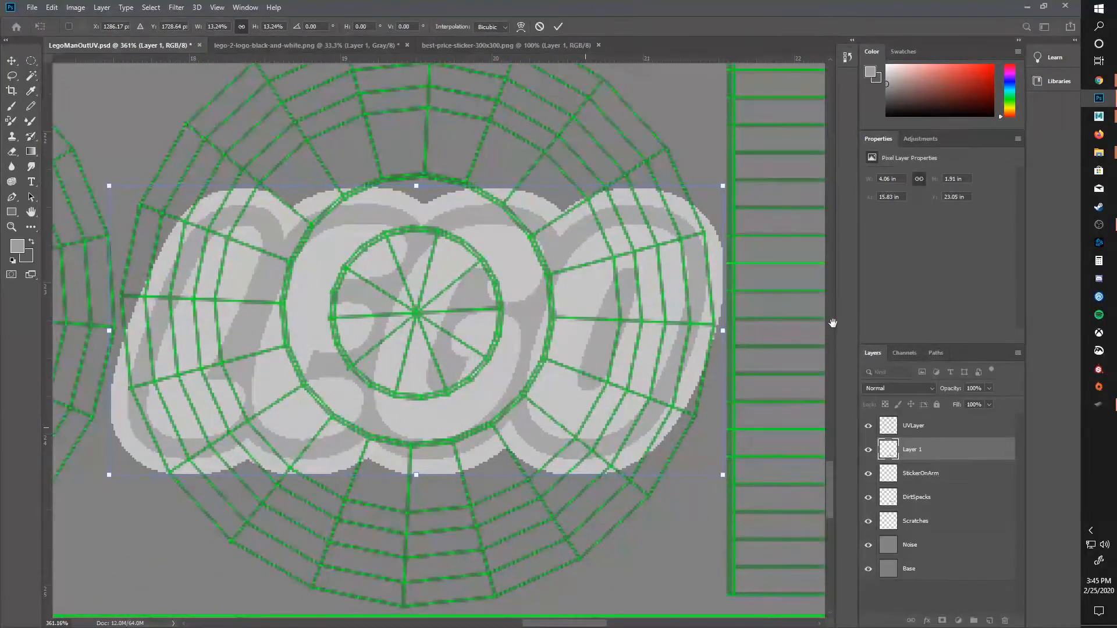
{"action": "left_click_drag", "start_coordinate": [720, 477], "coordinate": [249, 254]}
{"action": "left_click_drag", "start_coordinate": [183, 231], "coordinate": [407, 314]}
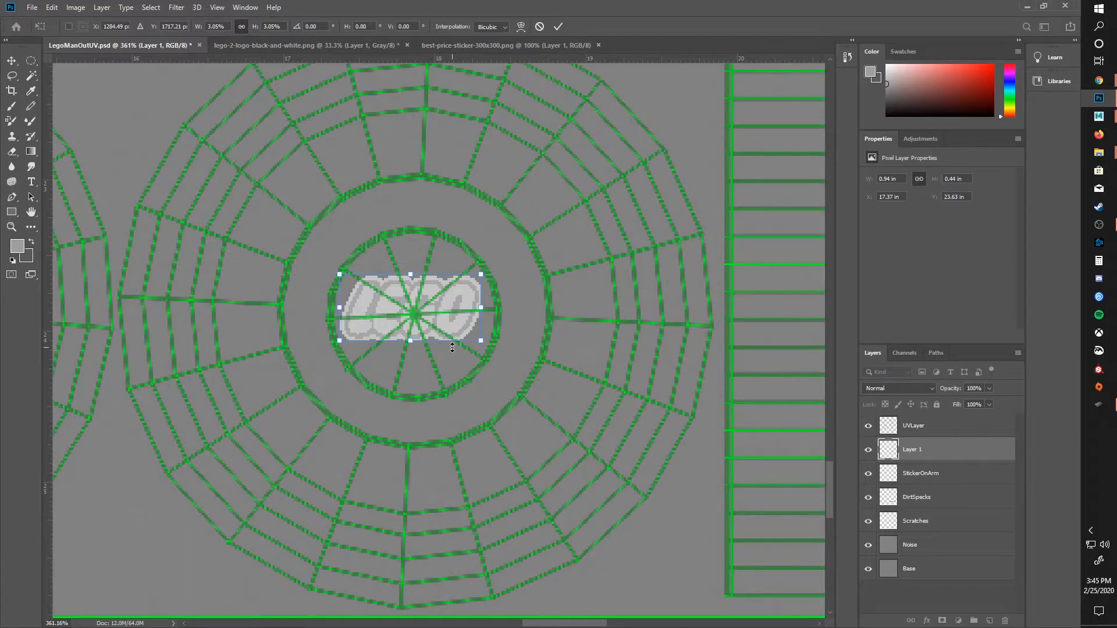
{"action": "key", "text": "Return"}
{"action": "key", "text": "w"}
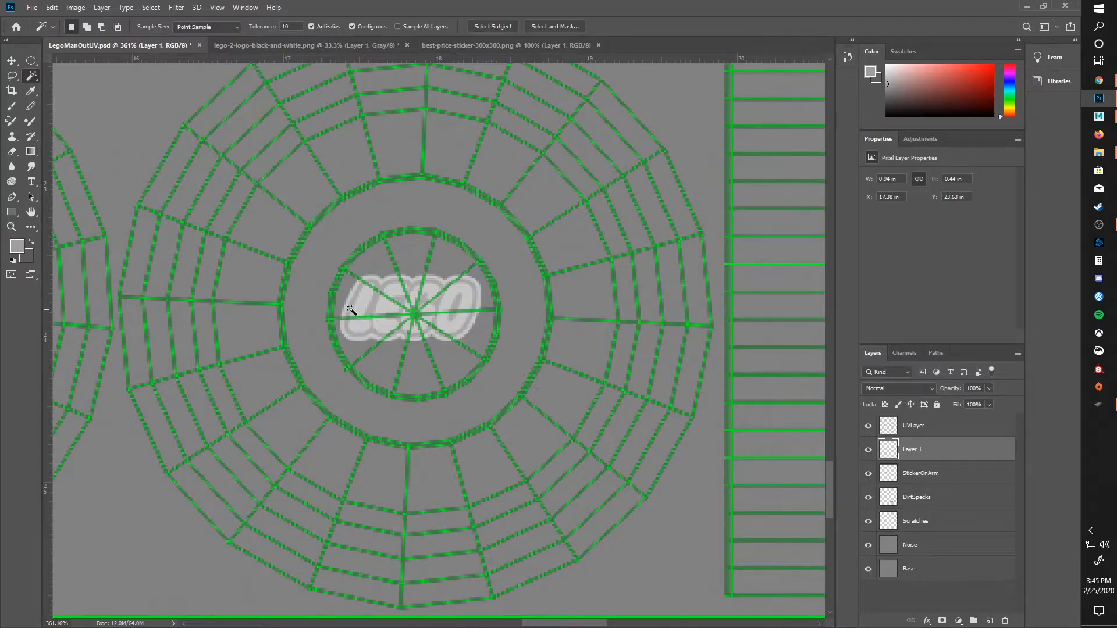
Lower the placed logo's brightness with Brightness/Contrast until it is slightly darker than the grey base.
{"action": "left_click", "coordinate": [51, 7]}
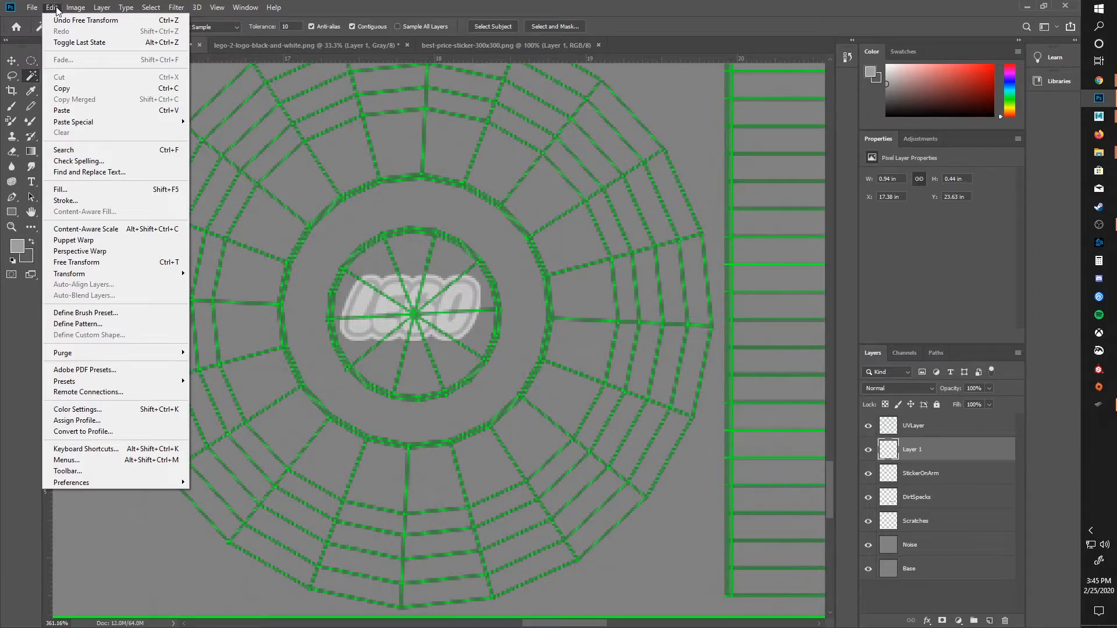
{"action": "mouse_move", "coordinate": [75, 7]}
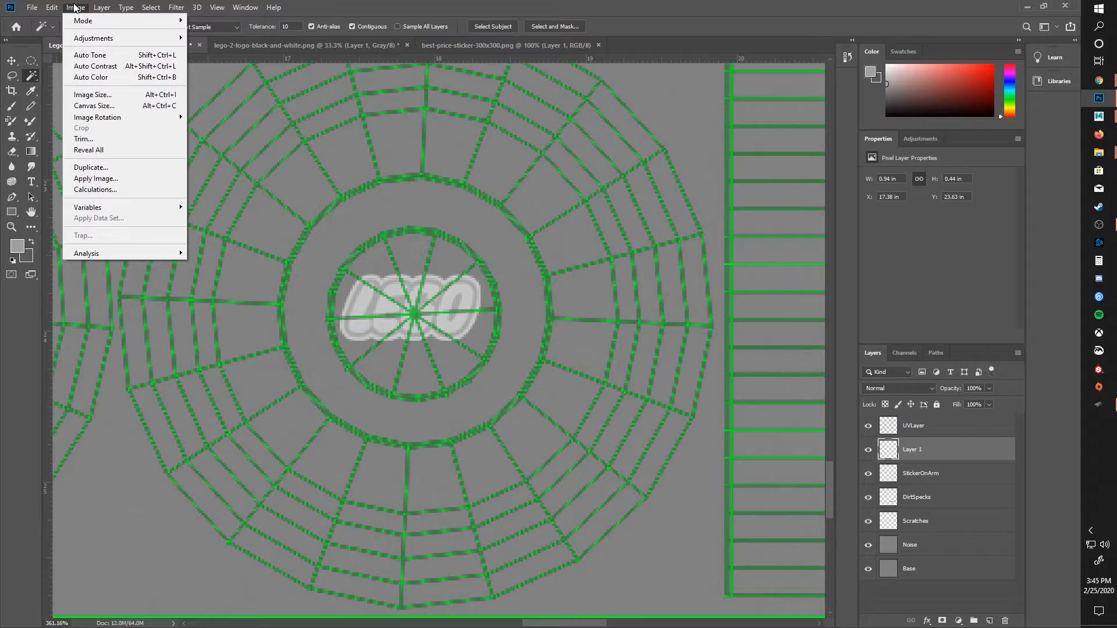
{"action": "mouse_move", "coordinate": [93, 38]}
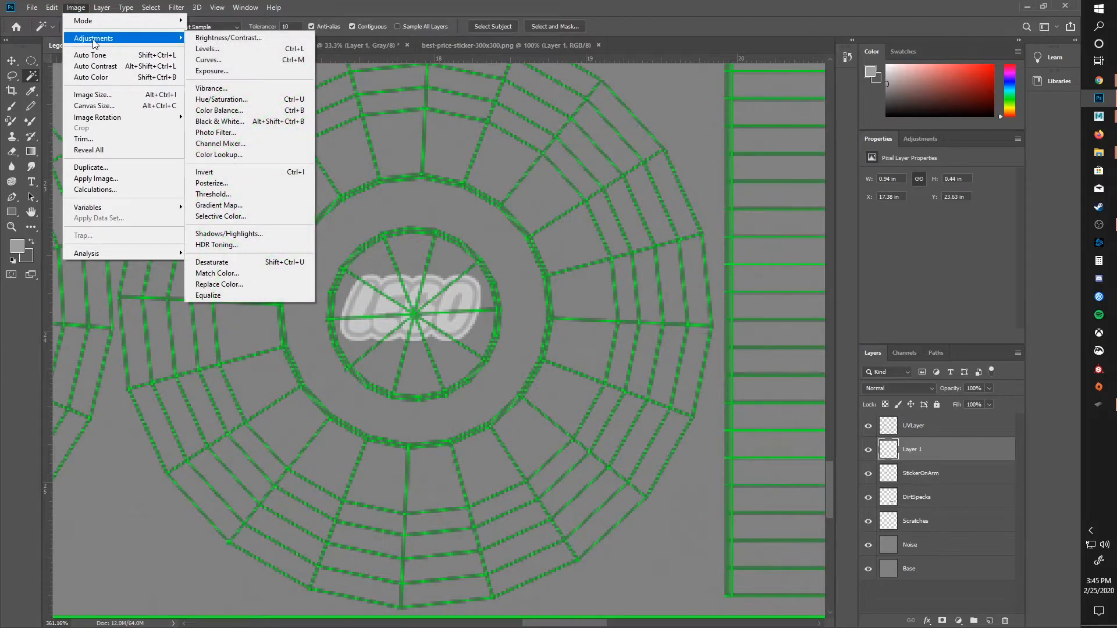
{"action": "left_click", "coordinate": [253, 38]}
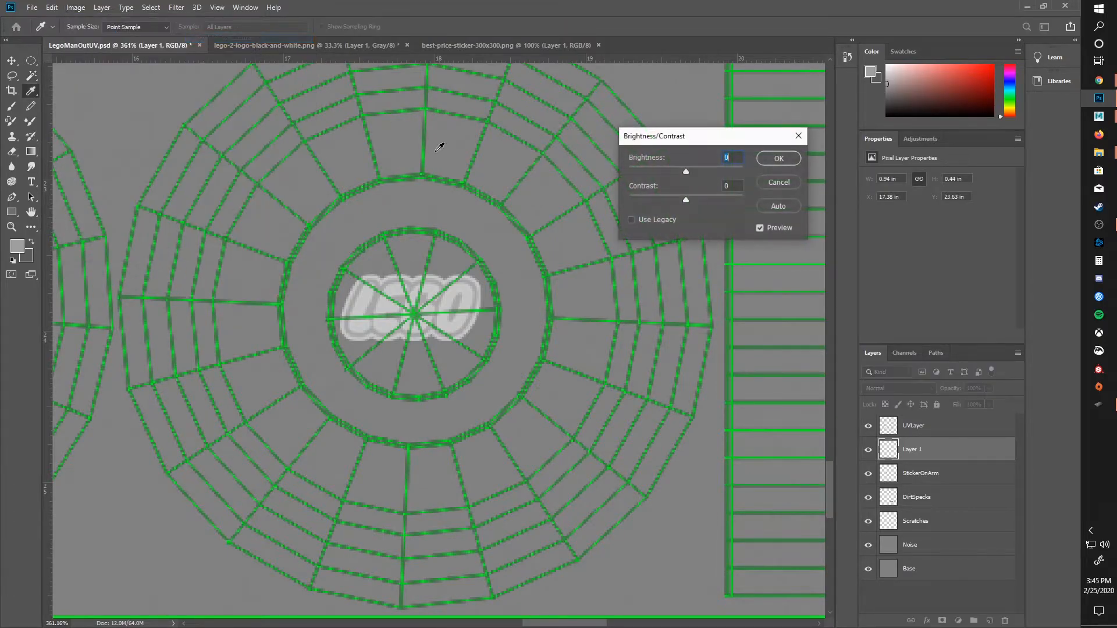
{"action": "left_click_drag", "start_coordinate": [685, 172], "coordinate": [671, 174]}
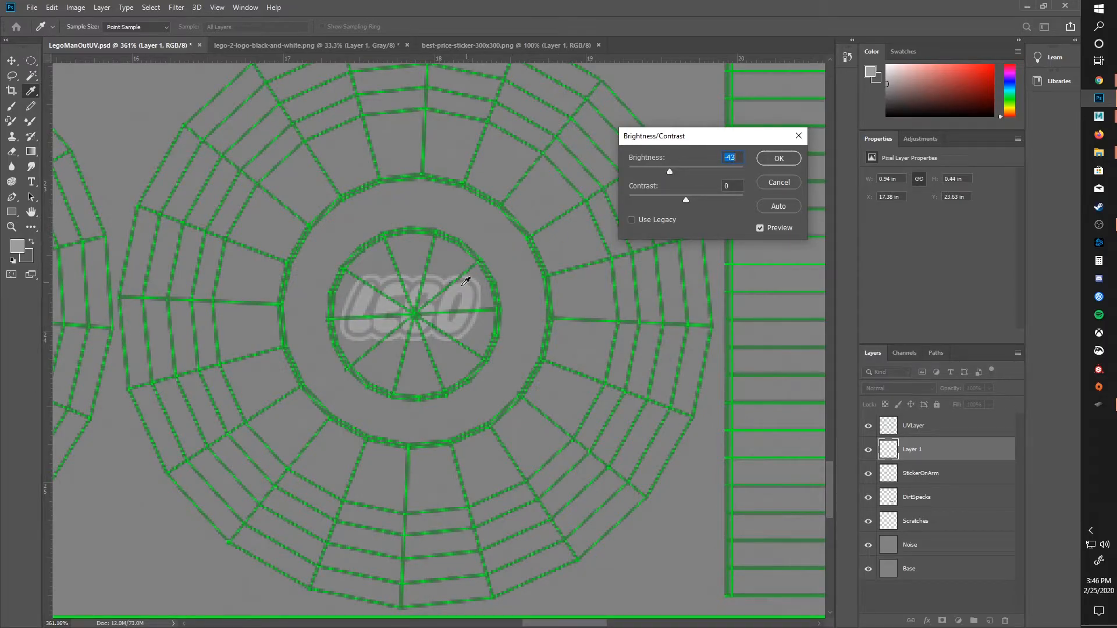
{"action": "mouse_move", "coordinate": [670, 172]}
{"action": "left_mouse_down"}
{"action": "mouse_move", "coordinate": [648, 175]}
{"action": "mouse_move", "coordinate": [656, 182]}
{"action": "left_mouse_up"}
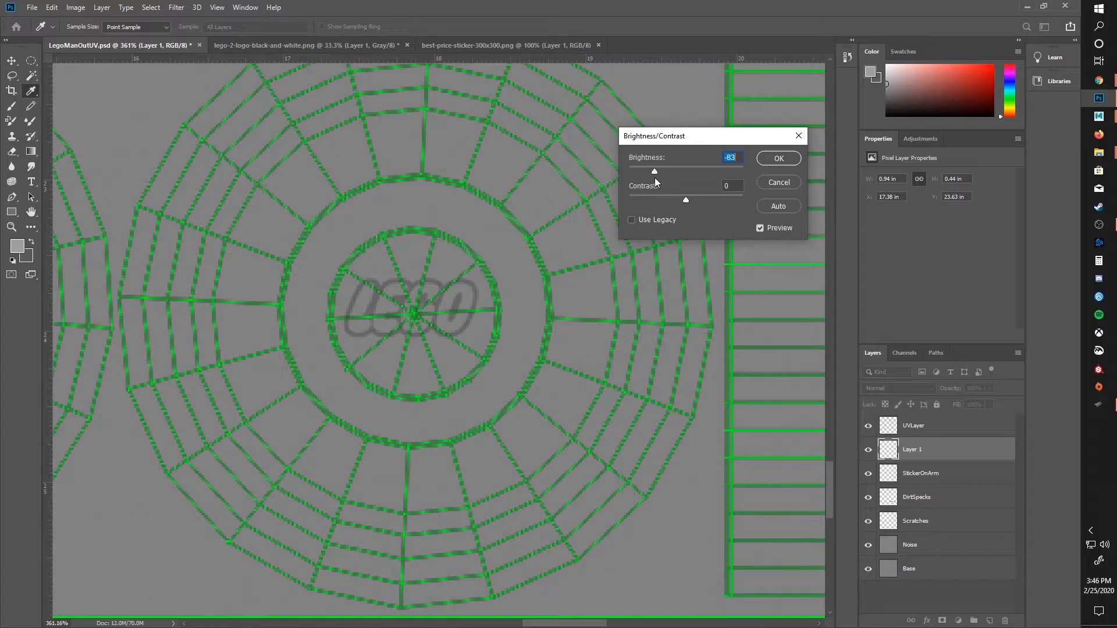
{"action": "left_click_drag", "start_coordinate": [654, 177], "coordinate": [651, 177]}
{"action": "left_click", "coordinate": [778, 158]}
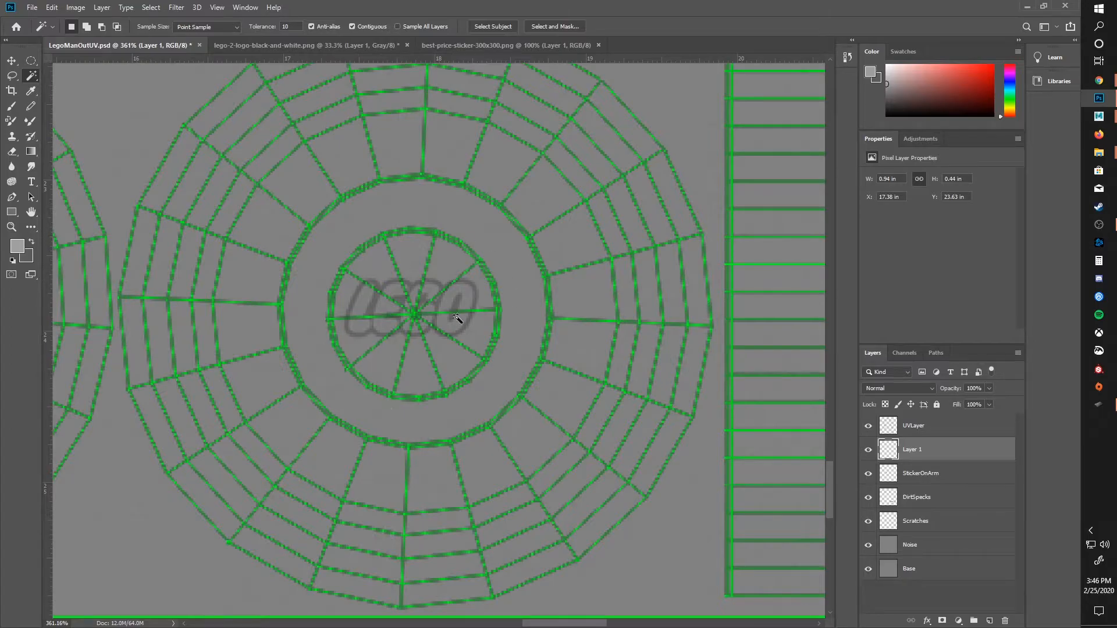
Switch to best-price-sticker-300x300.png and desaturate the blue sticker.
{"action": "scroll", "coordinate": [473, 295], "scroll_direction": "down", "scroll_amount": 10}
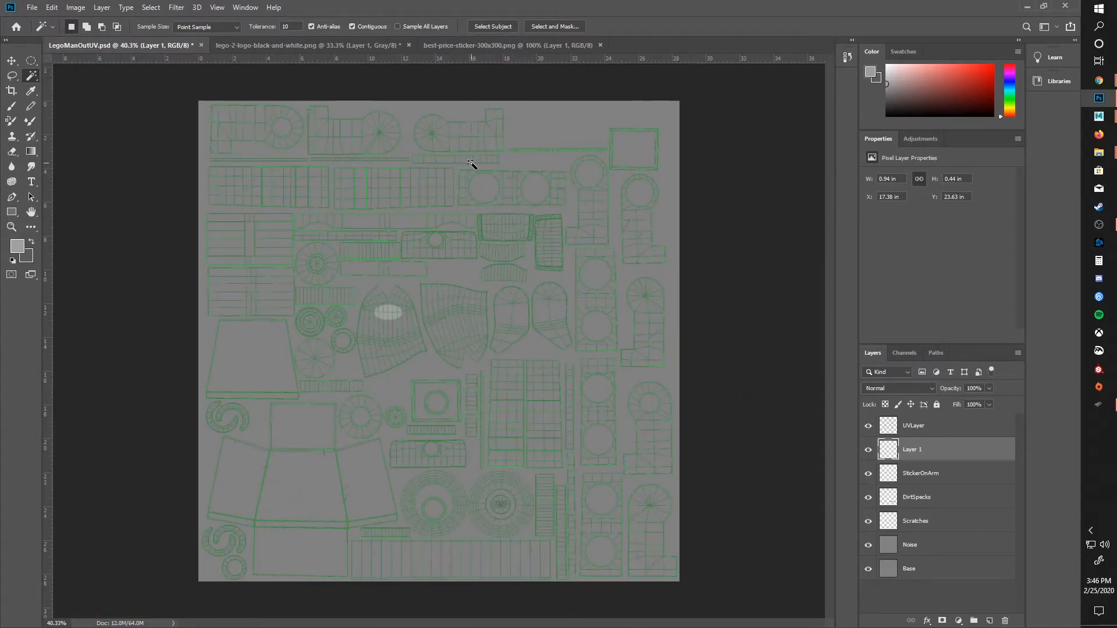
{"action": "left_click", "coordinate": [483, 42]}
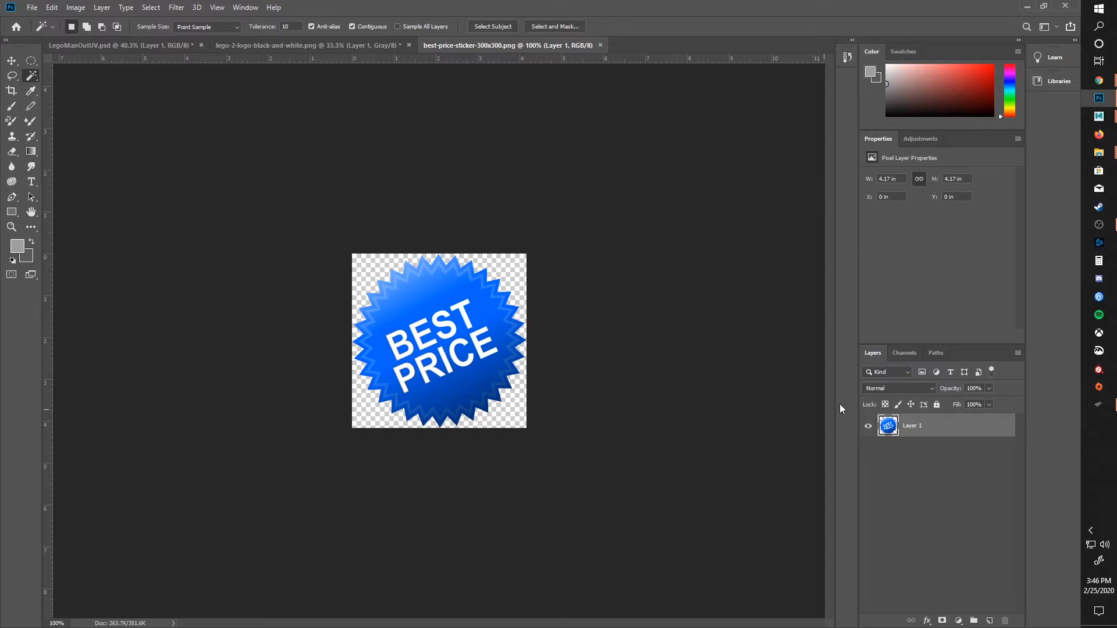
{"action": "left_click", "coordinate": [76, 8]}
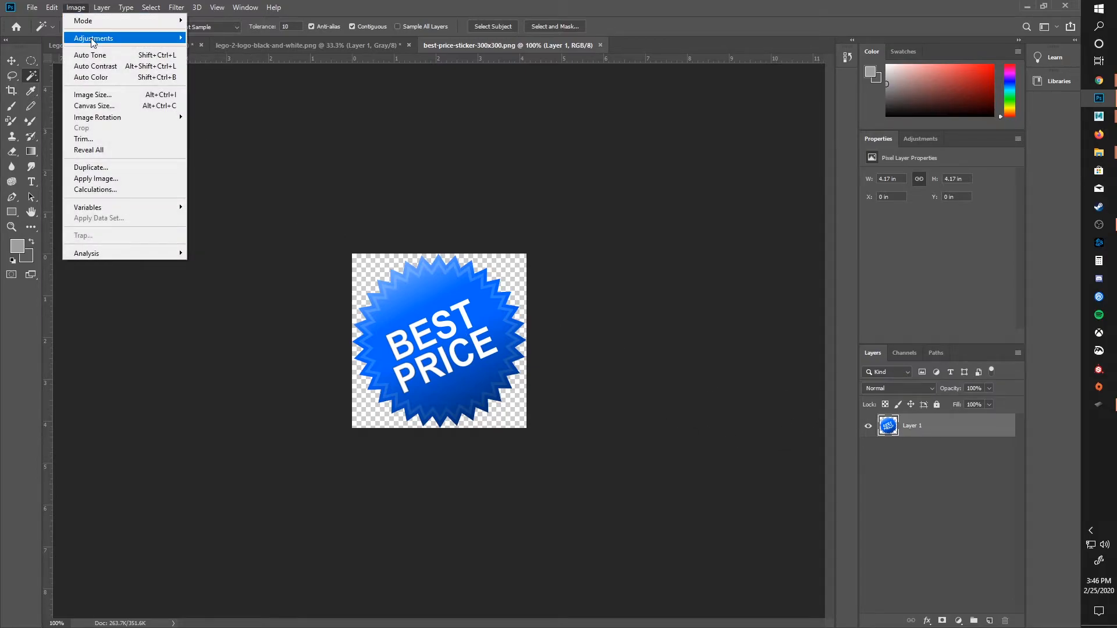
{"action": "mouse_move", "coordinate": [93, 40]}
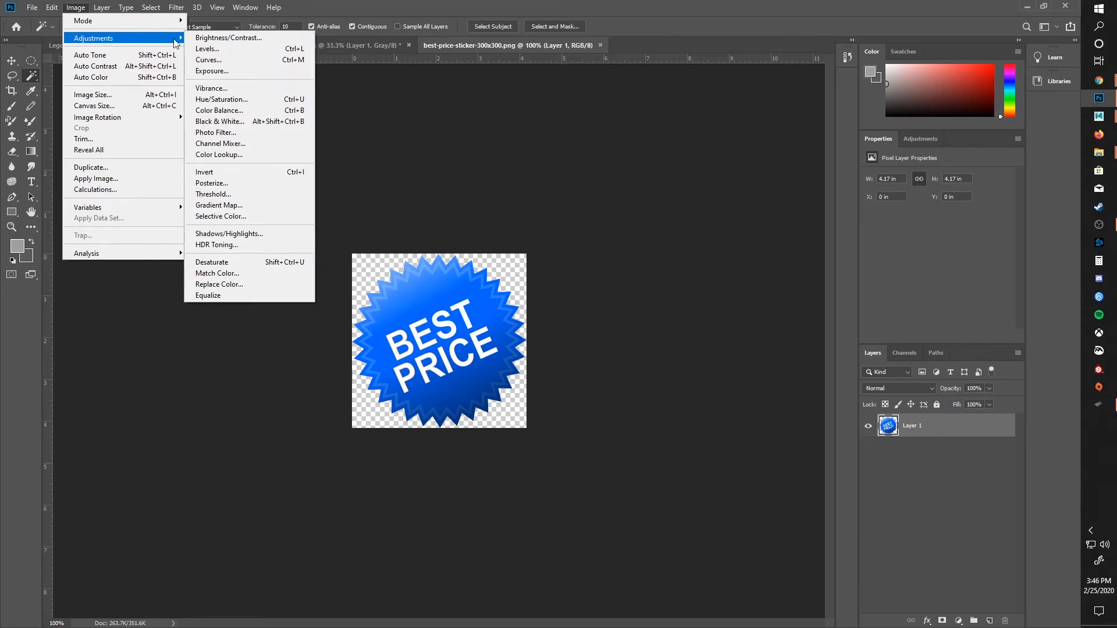
{"action": "left_click", "coordinate": [243, 262]}
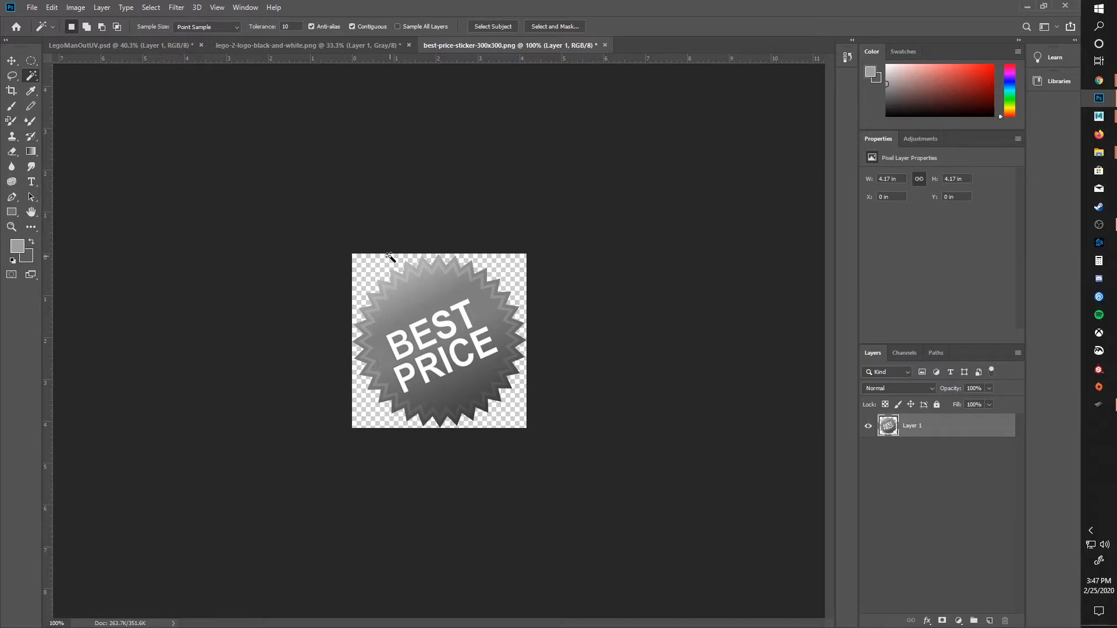
Turn the sticker into a solid white shape by applying an Exposure adjustment of +20.00.
{"action": "left_click", "coordinate": [79, 7]}
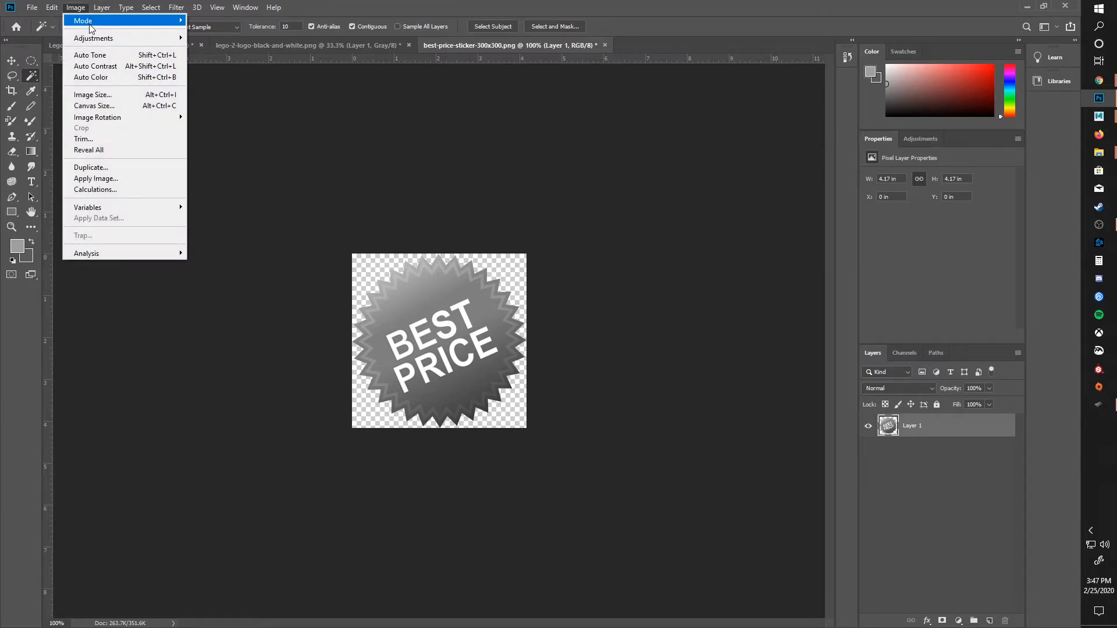
{"action": "mouse_move", "coordinate": [98, 37]}
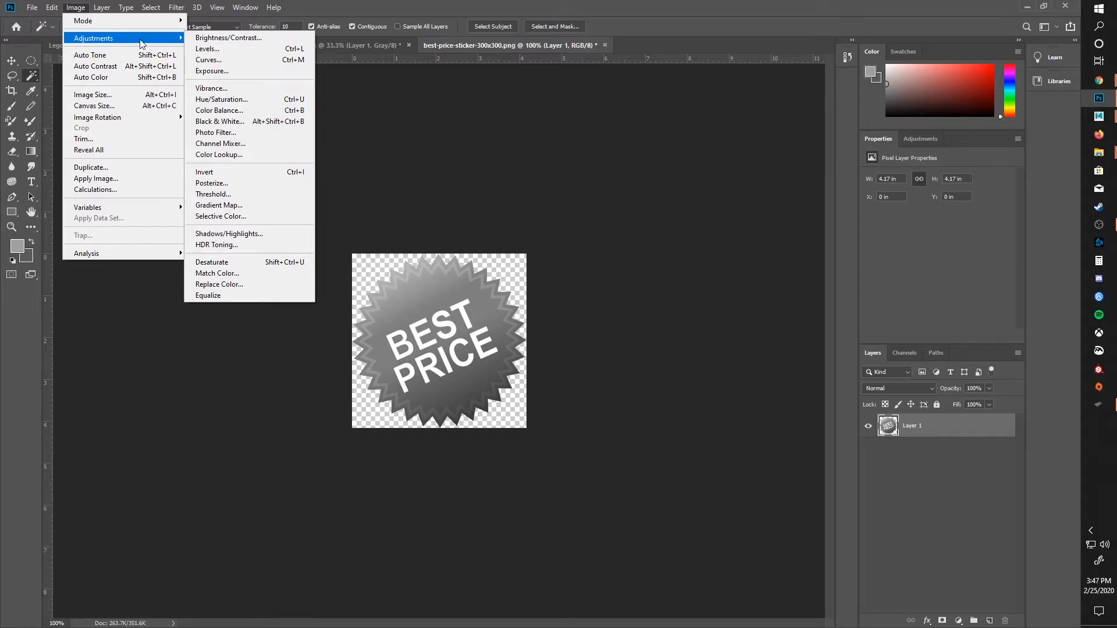
{"action": "left_click", "coordinate": [222, 73]}
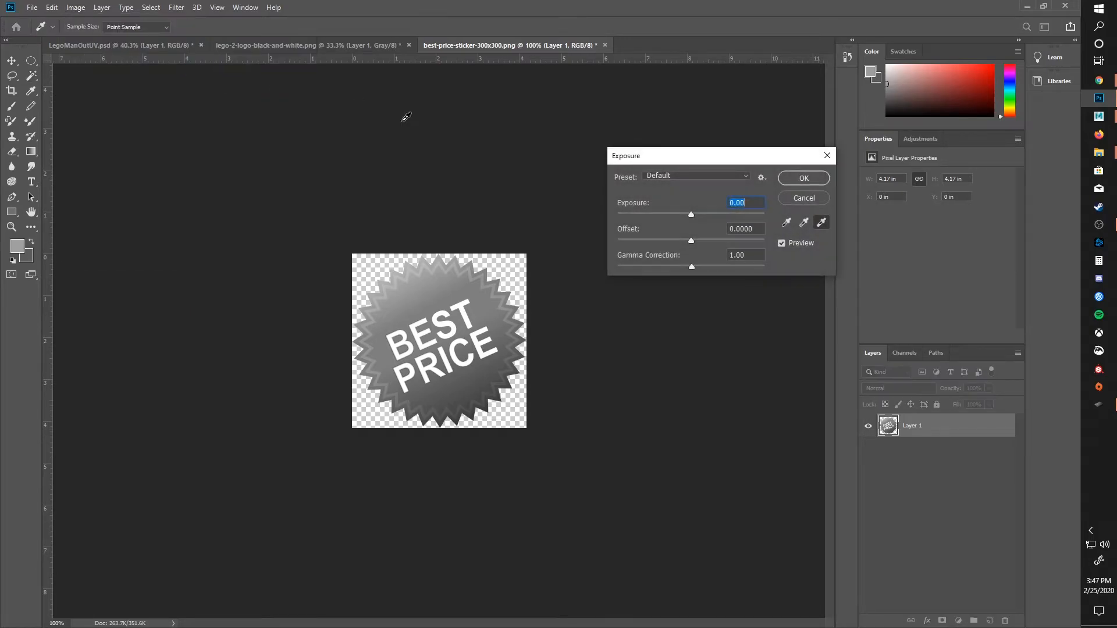
{"action": "left_click_drag", "start_coordinate": [691, 215], "coordinate": [806, 224]}
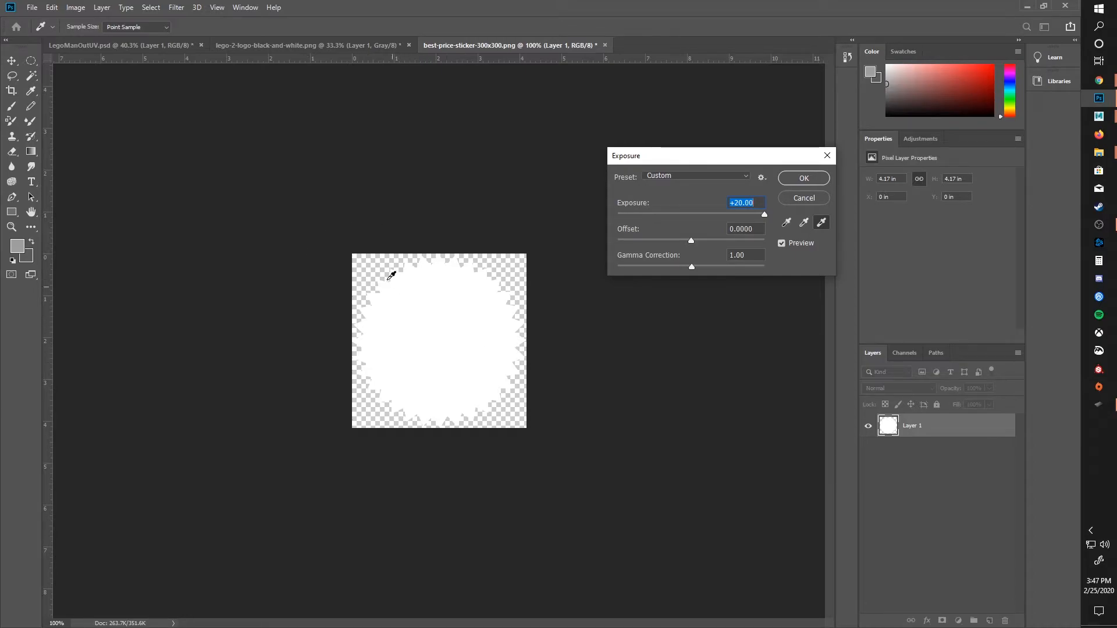
{"action": "left_click", "coordinate": [828, 179]}
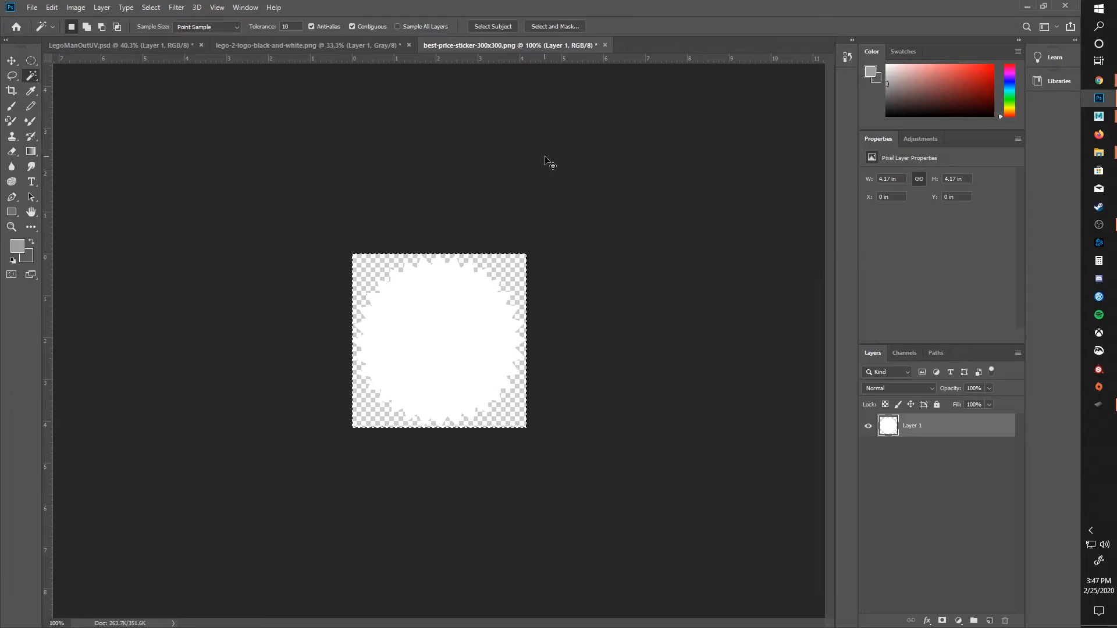
Paste the white sticker into LegoManOutUV.psd, scale it to about 64%, and place it on the central trapezoid UV shell.
{"action": "left_click", "coordinate": [156, 46]}
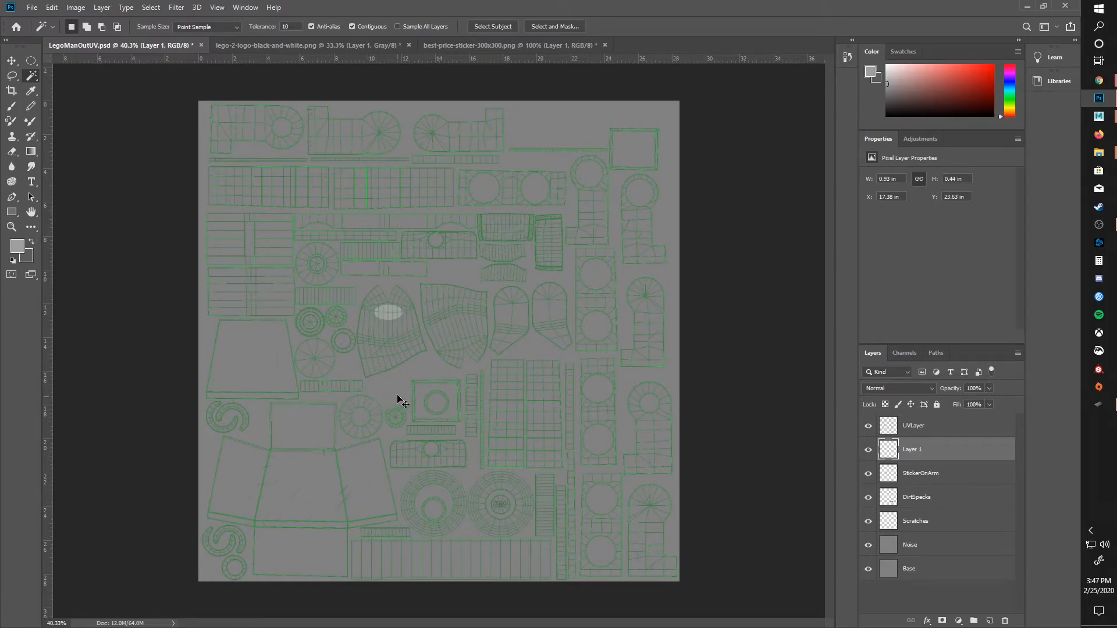
{"action": "key", "text": "ctrl+v"}
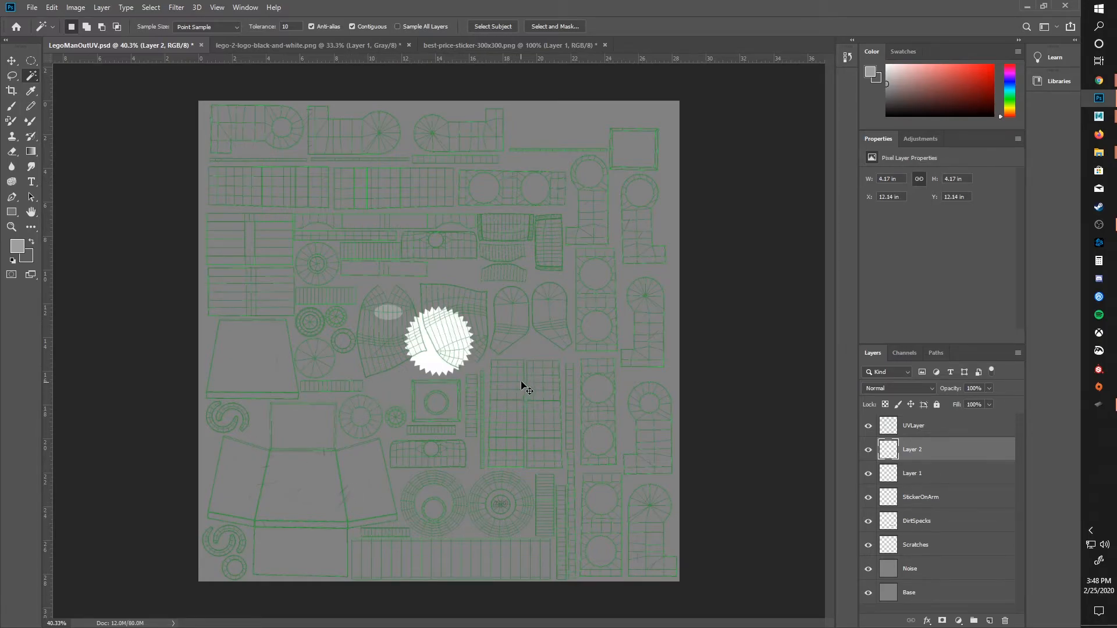
{"action": "key", "text": "ctrl+t"}
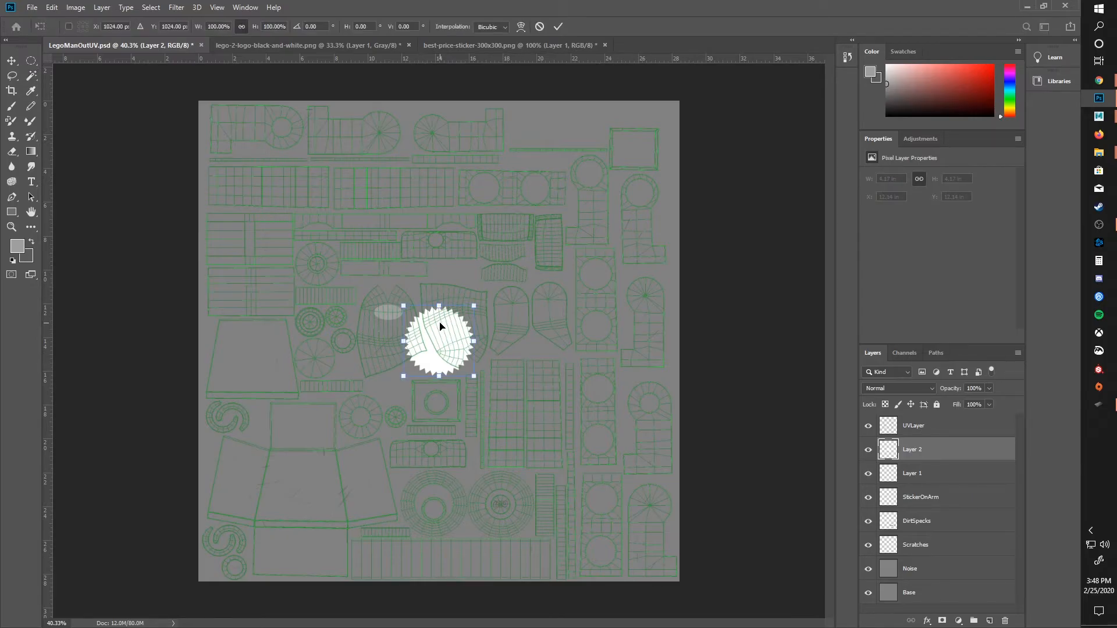
{"action": "left_click_drag", "start_coordinate": [439, 324], "coordinate": [311, 440]}
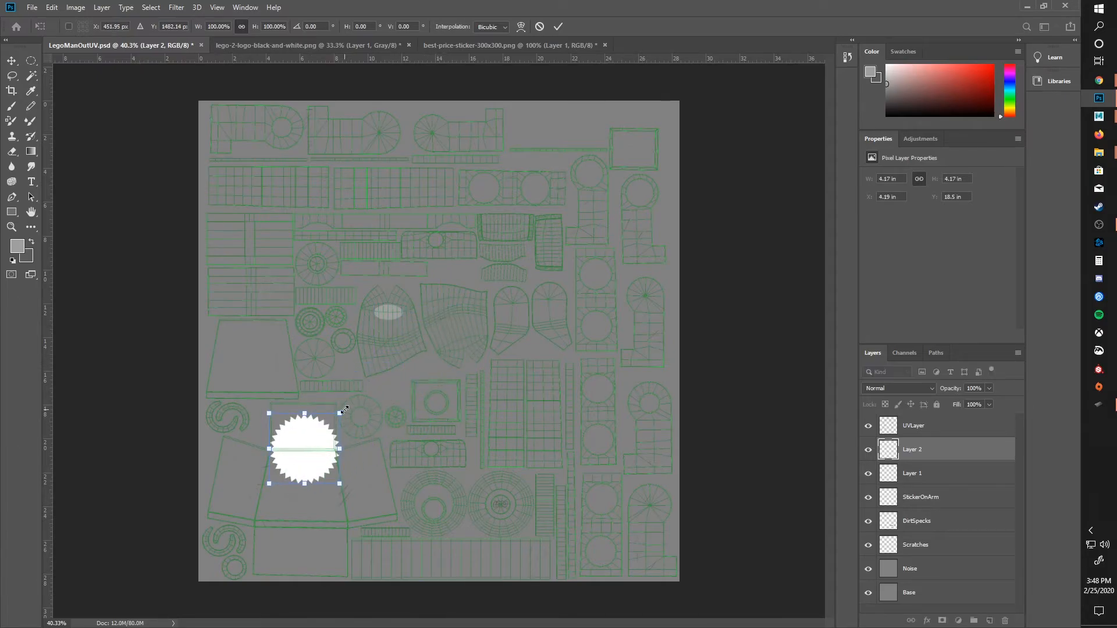
{"action": "left_click_drag", "start_coordinate": [340, 412], "coordinate": [302, 483]}
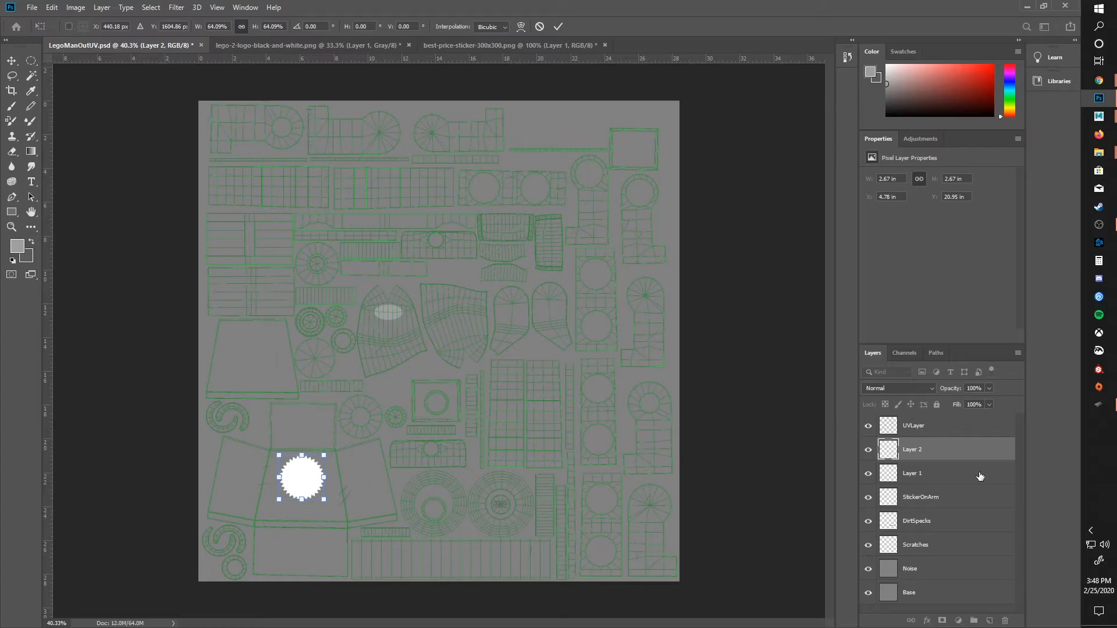
{"action": "key", "text": "Return"}
{"action": "key", "text": "w"}
Commit the sticker's placement, and rename Layer 1 as LegoLogo and Layer 2 as Sticker2.
{"action": "left_click", "coordinate": [915, 474]}
{"action": "double_click", "coordinate": [915, 474]}
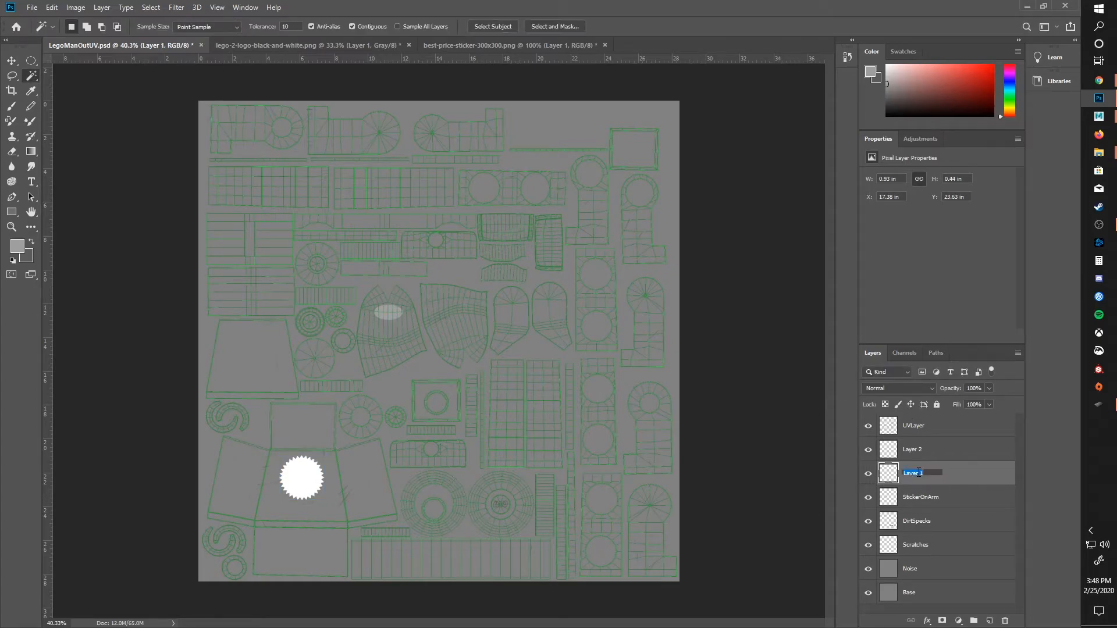
{"action": "type", "text": "LegoLogo"}
{"action": "key", "text": "Return"}
{"action": "double_click", "coordinate": [915, 451]}
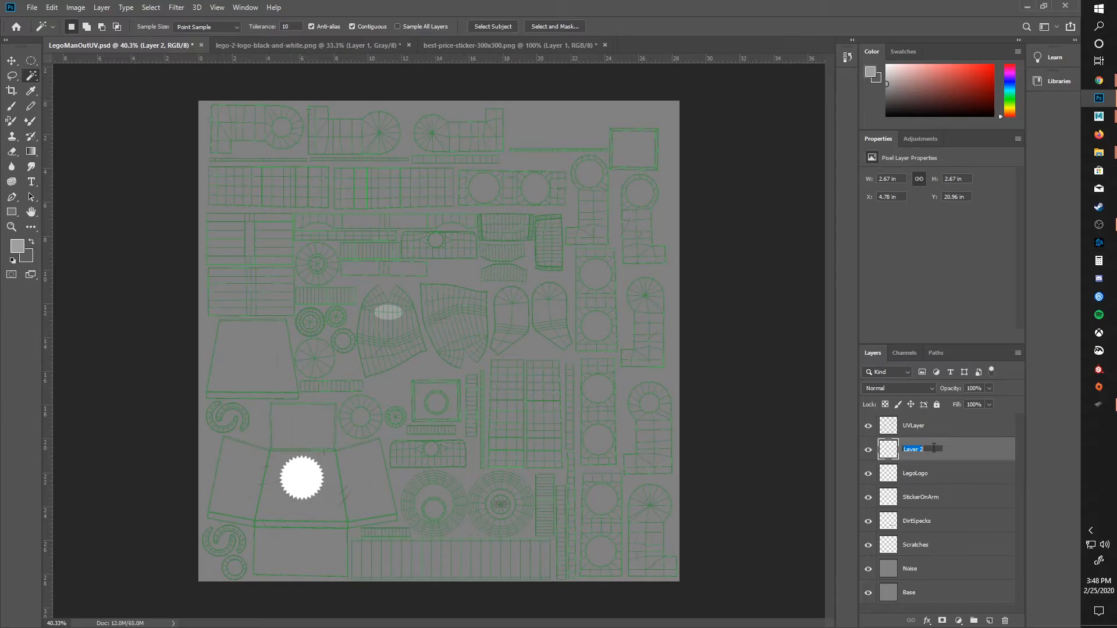
{"action": "type", "text": "Sticker2"}
{"action": "key", "text": "Return"}
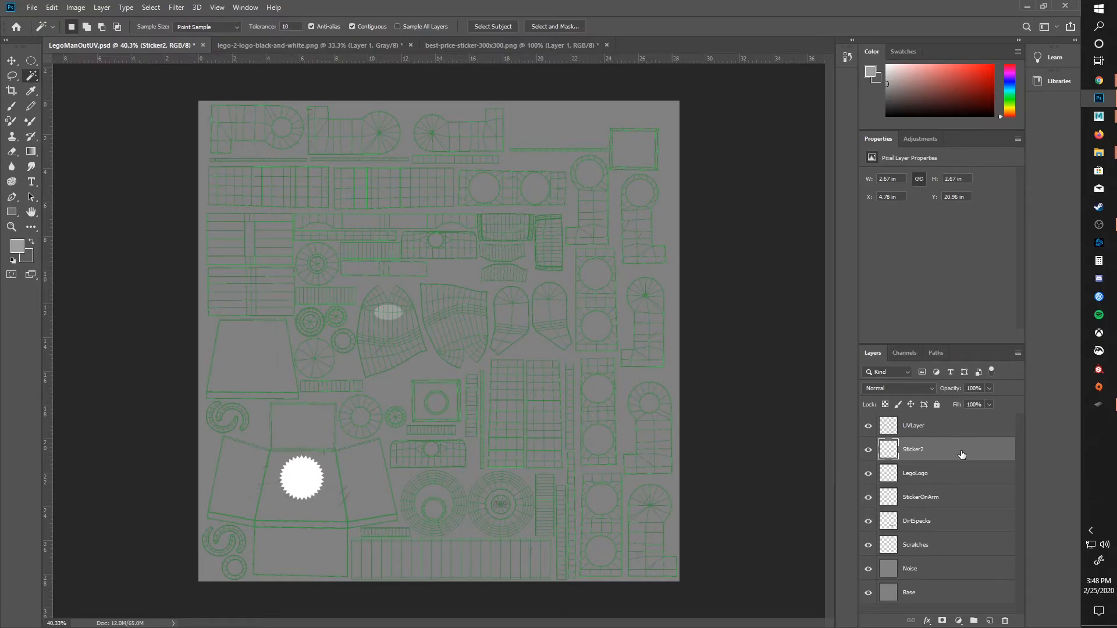
Darken the white sticker on the Sticker2 layer to a light grey with an Exposure adjustment of -1.82.
{"action": "left_click", "coordinate": [81, 9]}
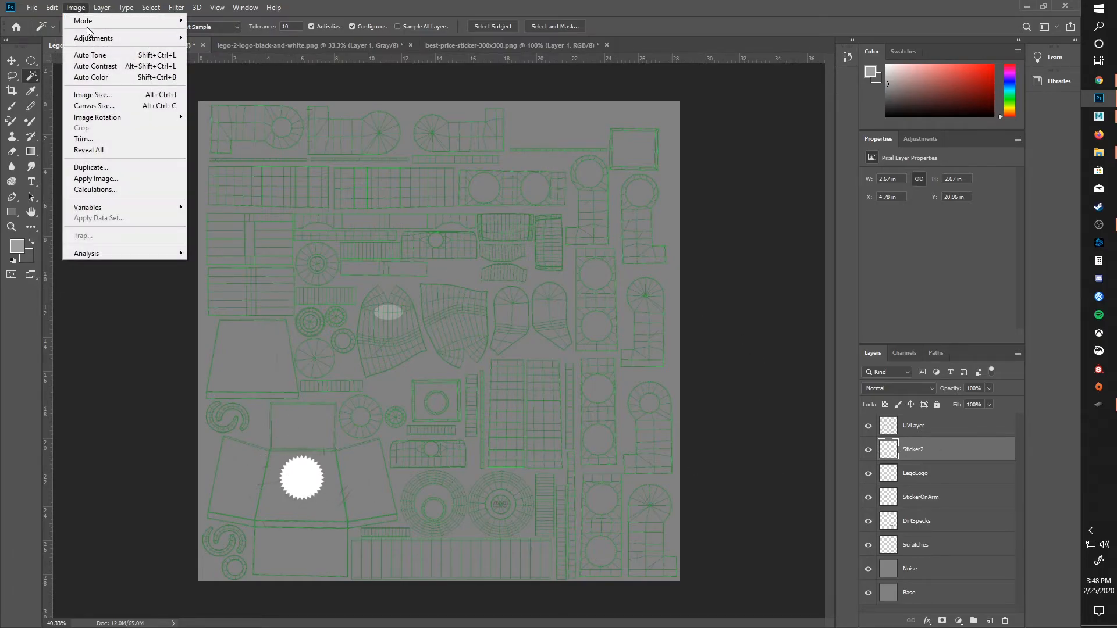
{"action": "mouse_move", "coordinate": [122, 39]}
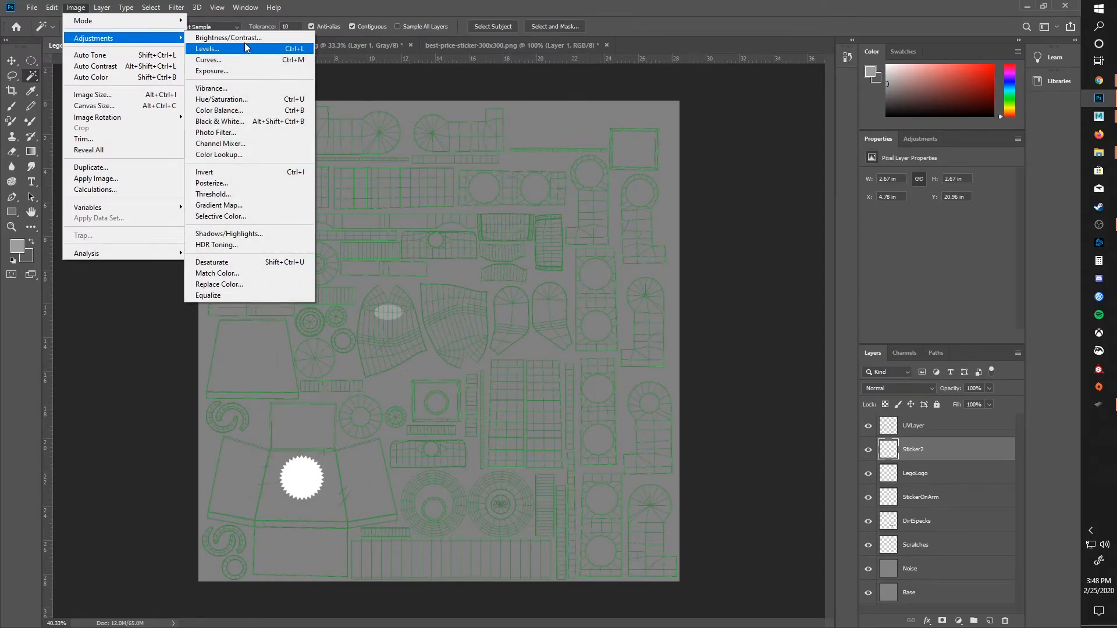
{"action": "left_click", "coordinate": [250, 76]}
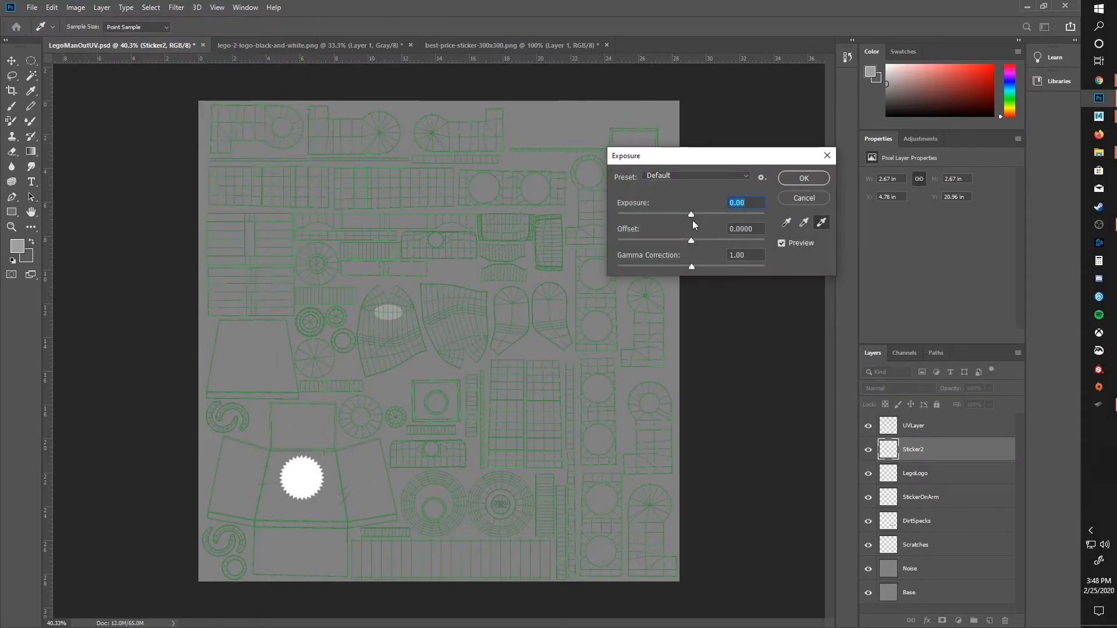
{"action": "left_click_drag", "start_coordinate": [690, 215], "coordinate": [670, 217]}
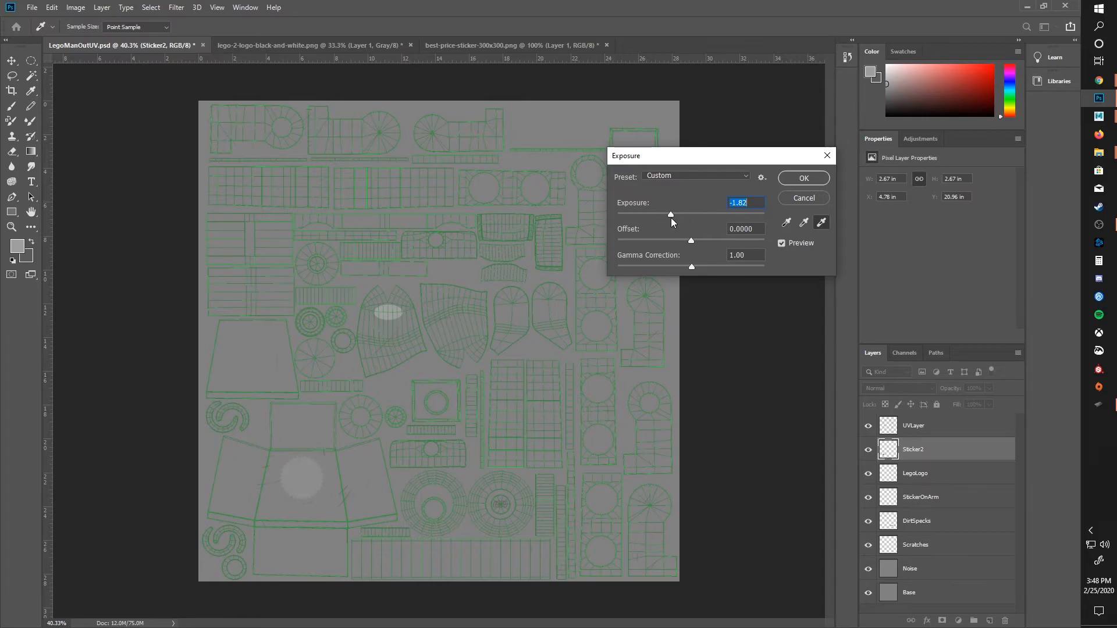
{"action": "left_click", "coordinate": [791, 183]}
Add a new layer directly above Sticker2 and name it StickerRuffle.
{"action": "scroll", "coordinate": [332, 370], "scroll_direction": "up", "scroll_amount": 5}
{"action": "scroll", "coordinate": [349, 367], "scroll_direction": "up", "scroll_amount": 4}
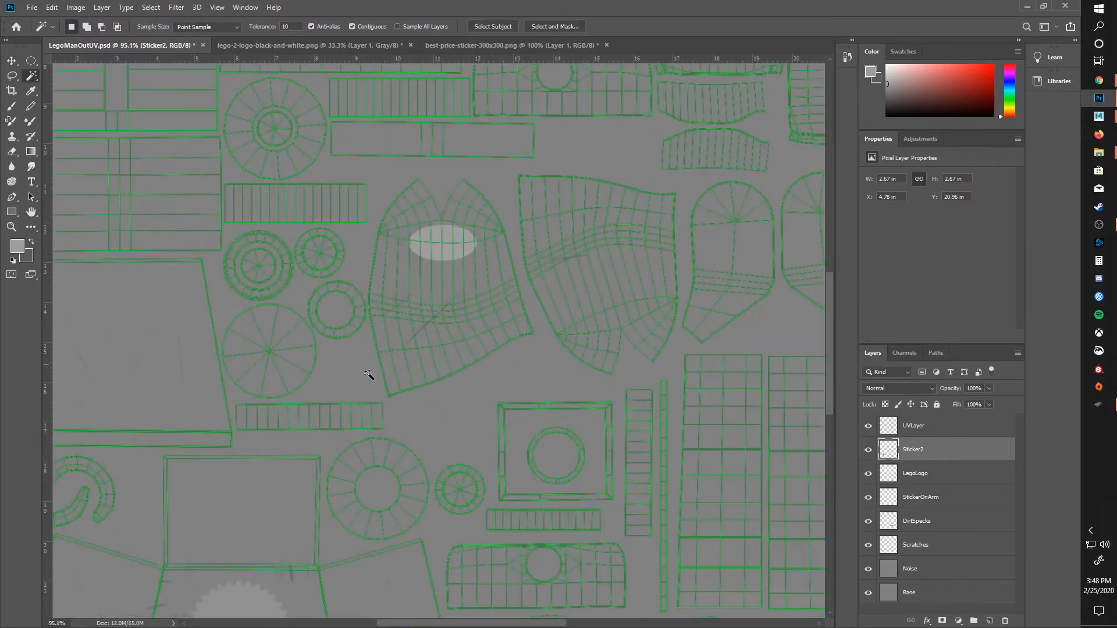
{"action": "left_click_drag", "start_coordinate": [320, 452], "coordinate": [412, 154]}
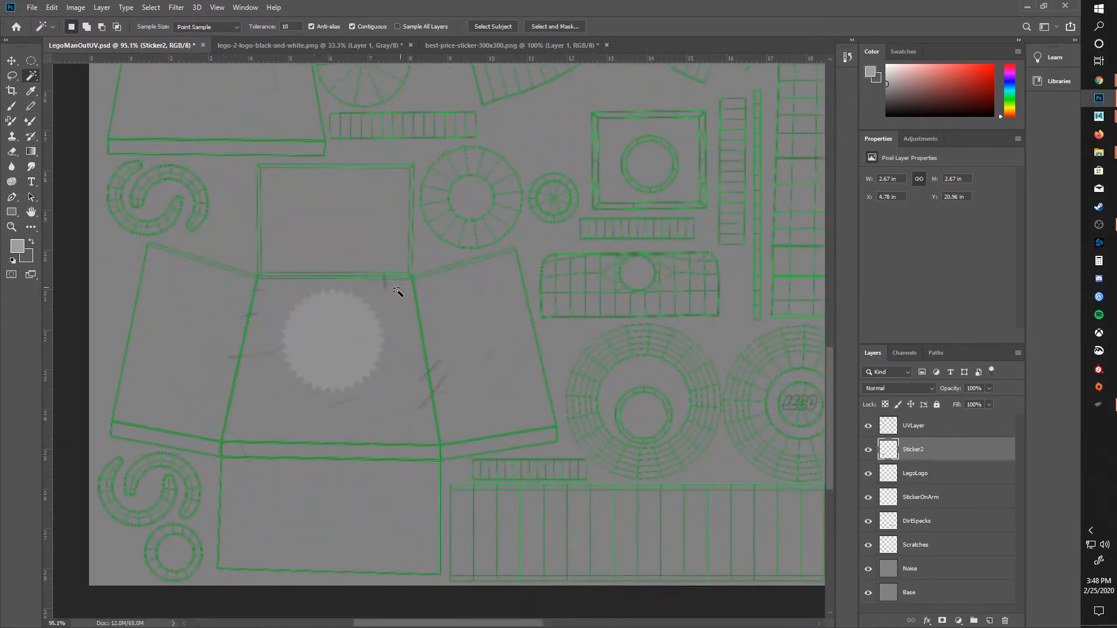
{"action": "scroll", "coordinate": [389, 305], "scroll_direction": "up", "scroll_amount": 4}
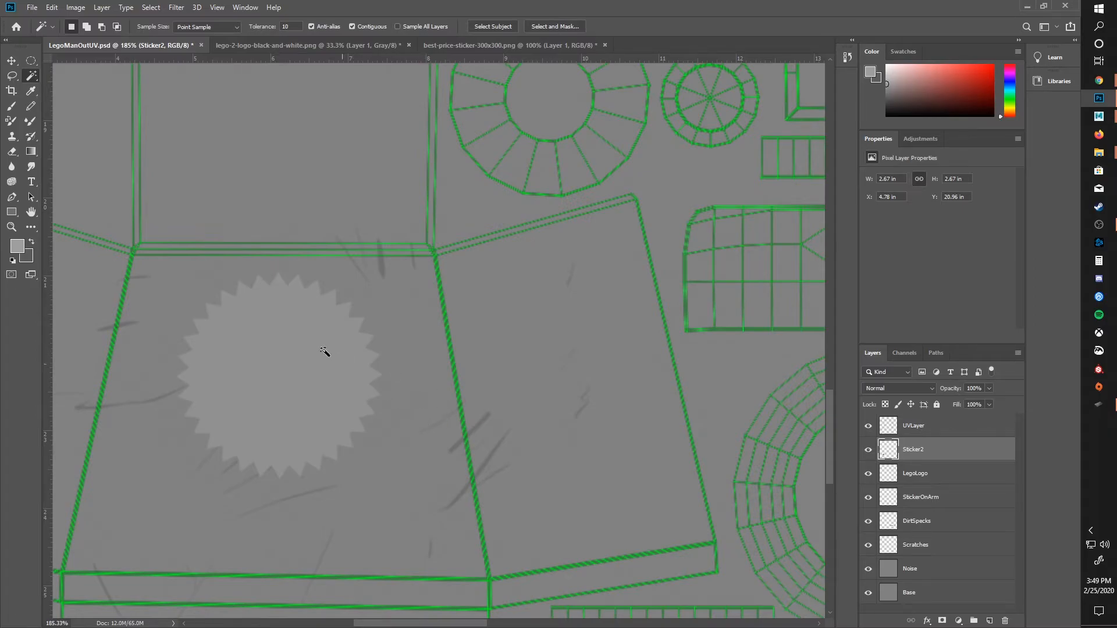
{"action": "left_click", "coordinate": [991, 621]}
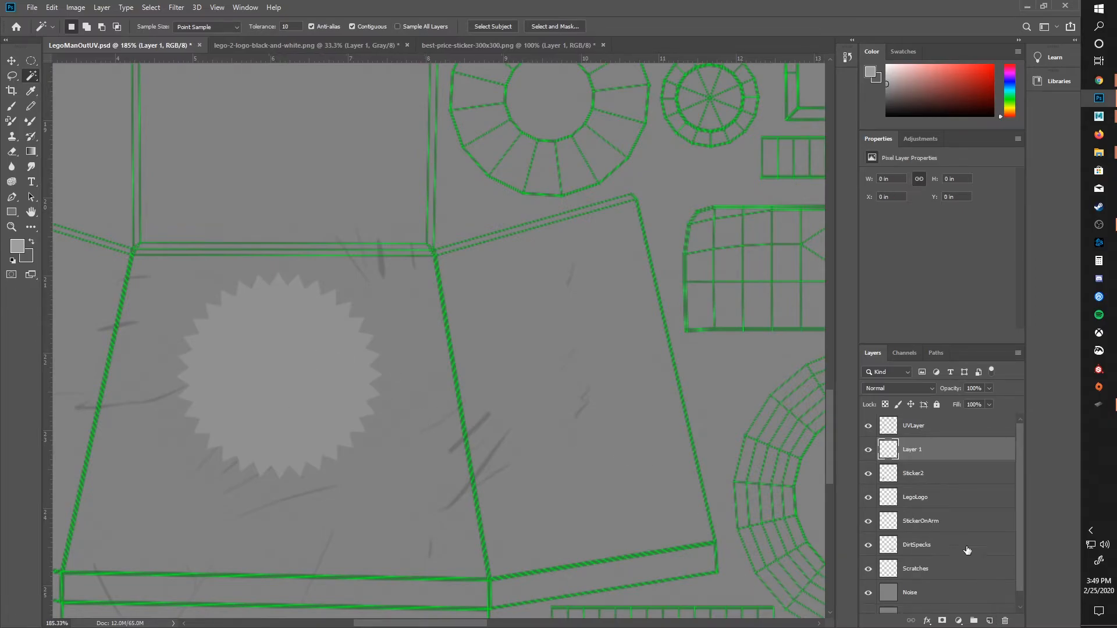
{"action": "double_click", "coordinate": [918, 449]}
{"action": "type", "text": "StickerRuggle"}
{"action": "key", "text": "Return"}
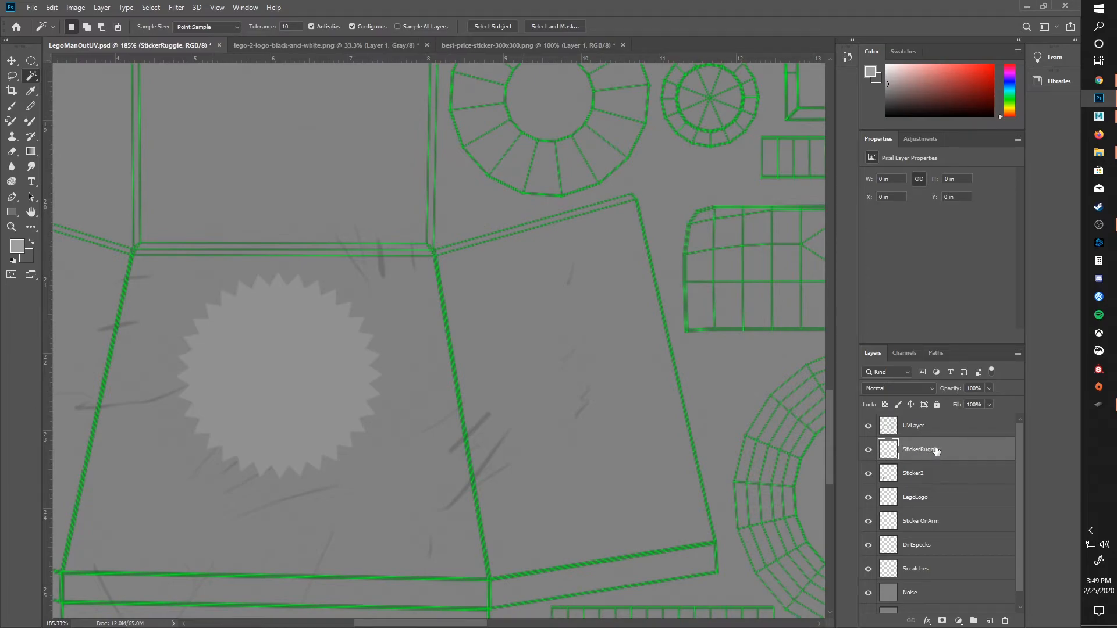
{"action": "key", "text": "Right"}
{"action": "key", "text": "BackSpace"}
{"action": "type", "text": "ffle"}
{"action": "key", "text": "Return"}
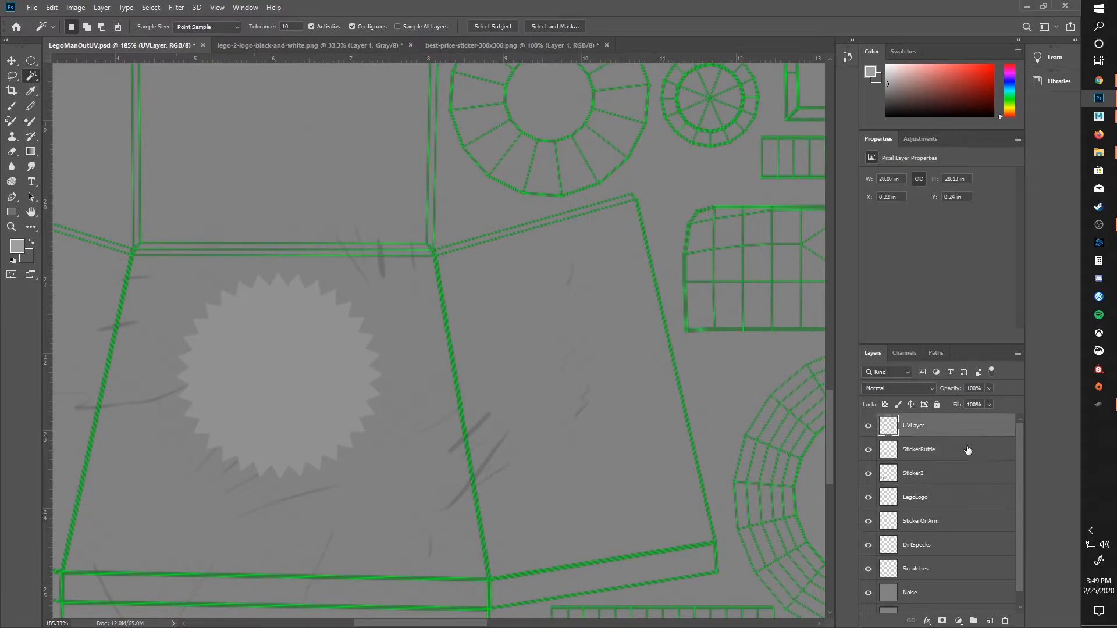
On the StickerRuffle layer, set up a 50 px round brush with 0% hardness and a foreground grey slightly lighter than the sticker.
{"action": "left_click", "coordinate": [10, 107]}
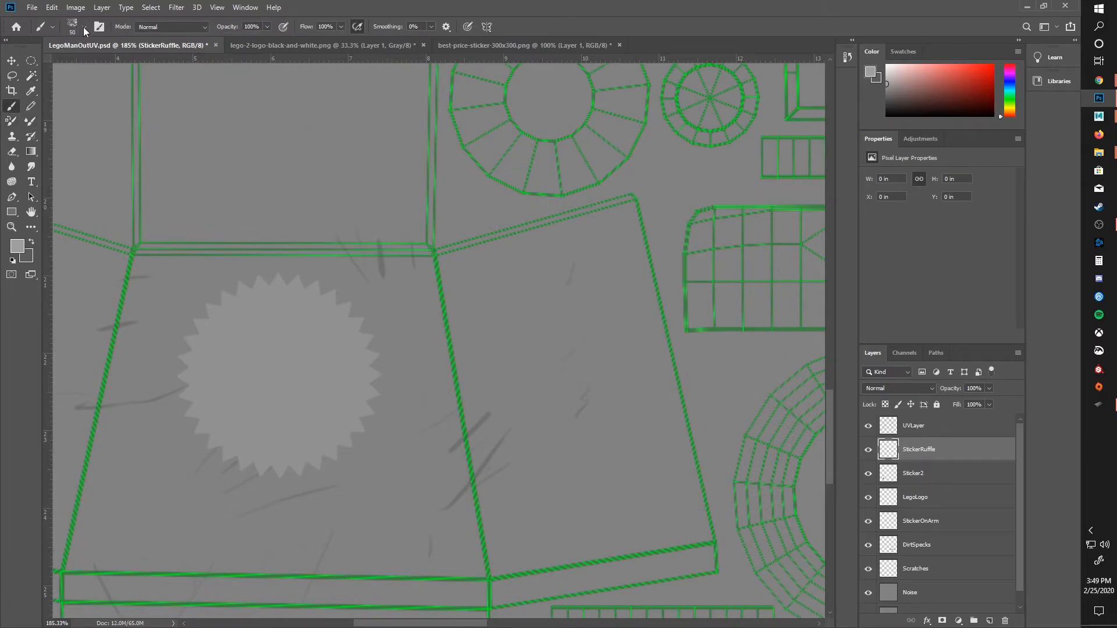
{"action": "left_click", "coordinate": [82, 27]}
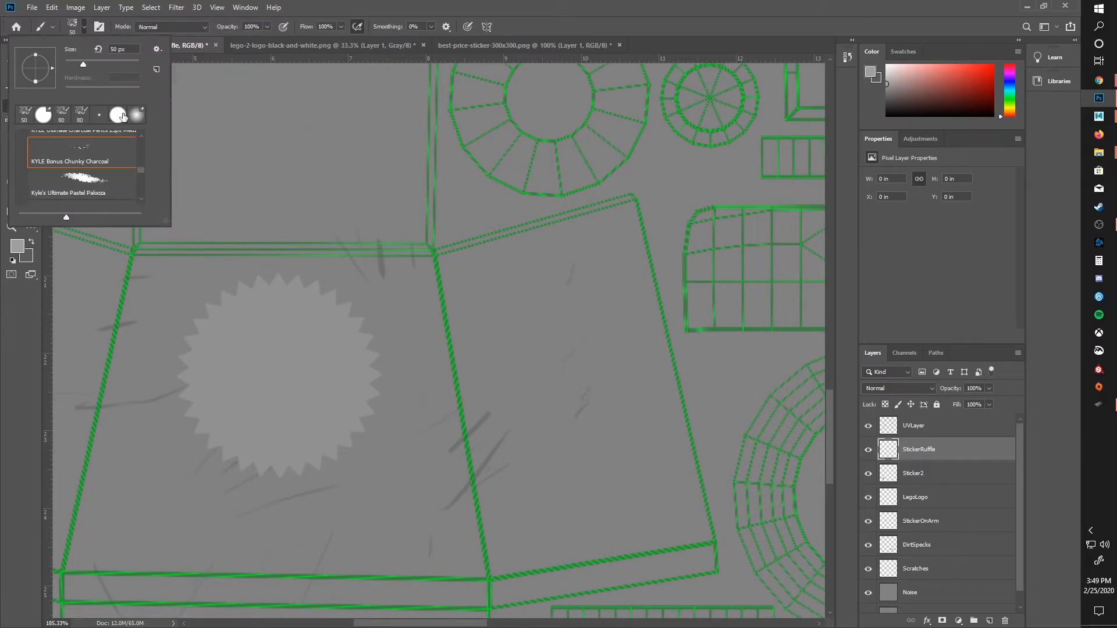
{"action": "left_click", "coordinate": [117, 117]}
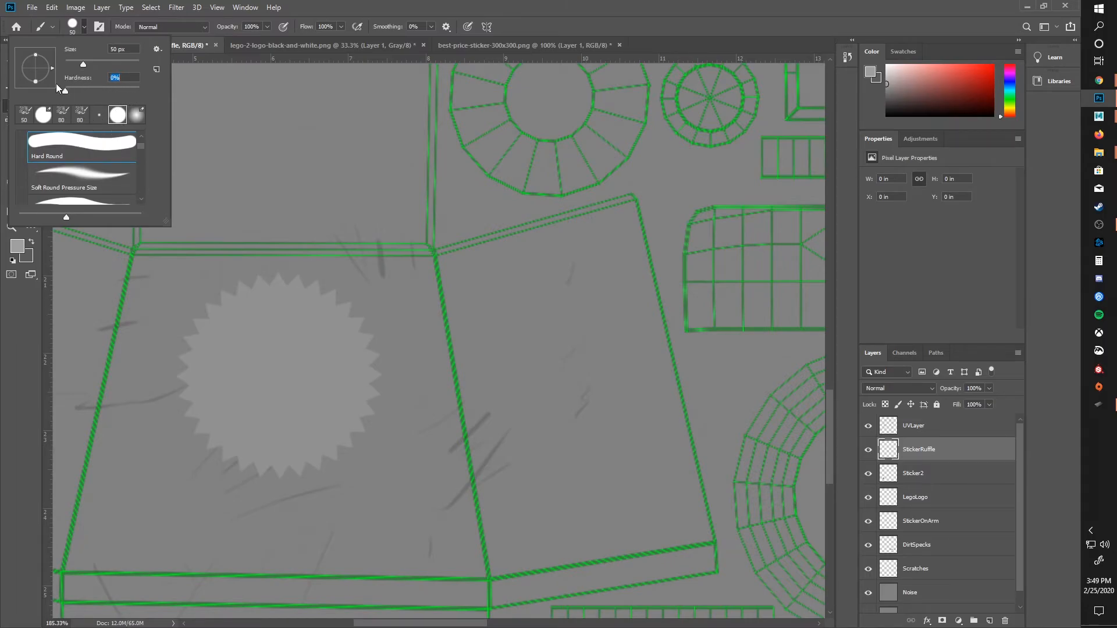
{"action": "left_click", "coordinate": [319, 6]}
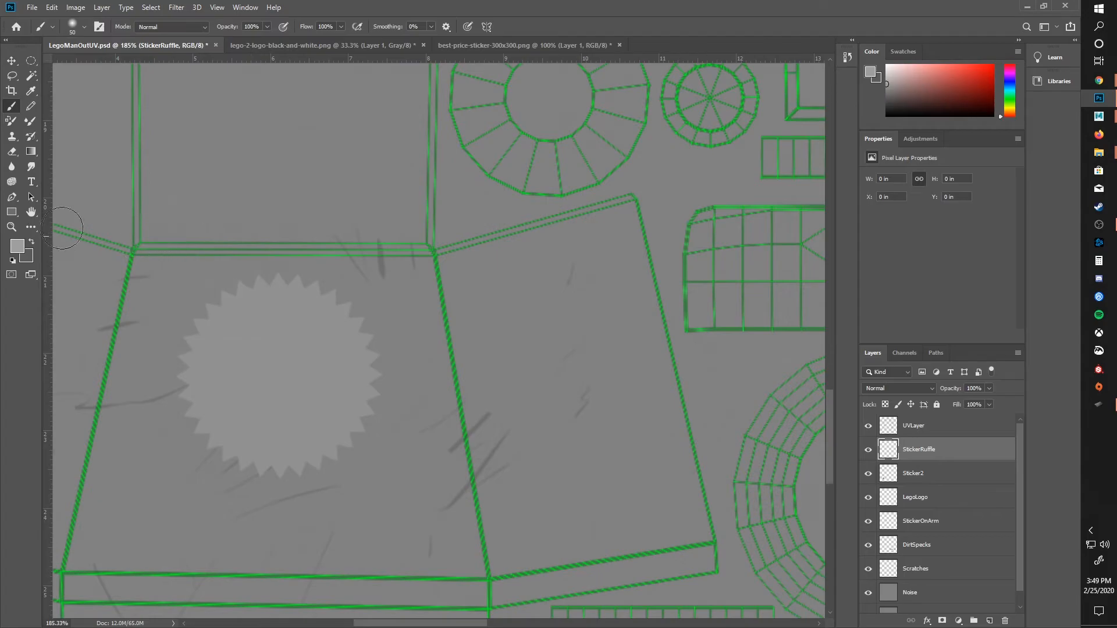
{"action": "left_click", "coordinate": [19, 247]}
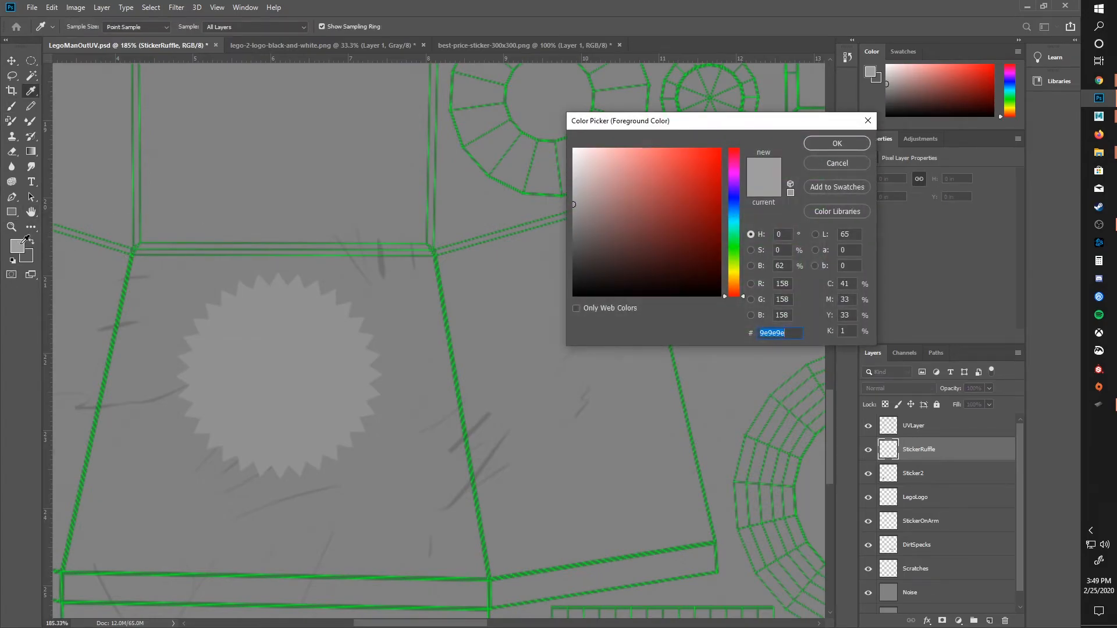
{"action": "left_click", "coordinate": [278, 340]}
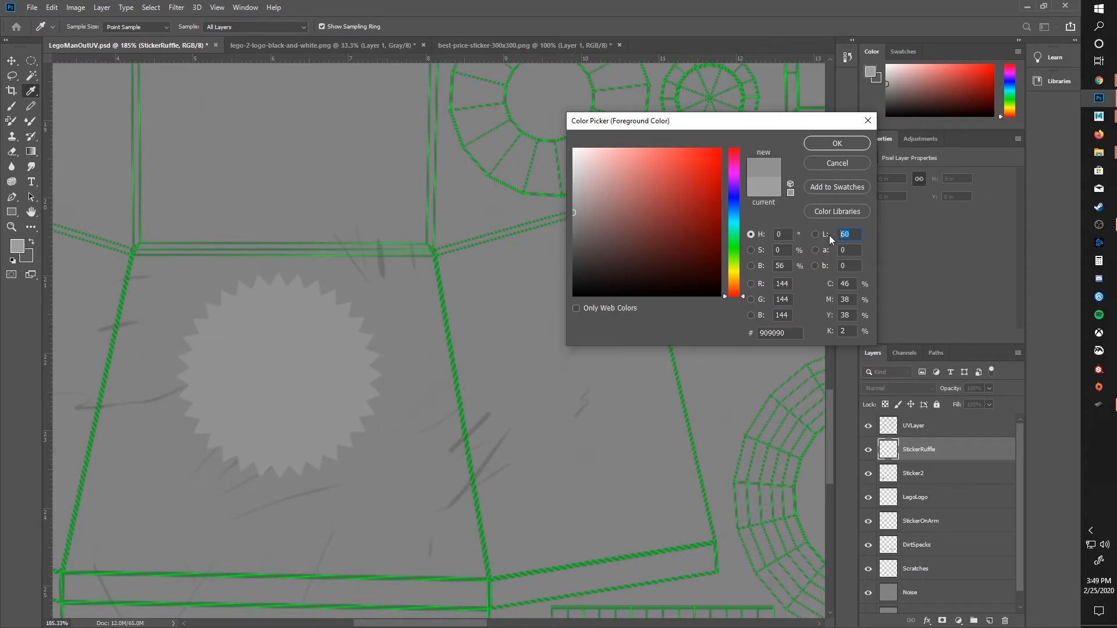
{"action": "key", "text": "Return"}
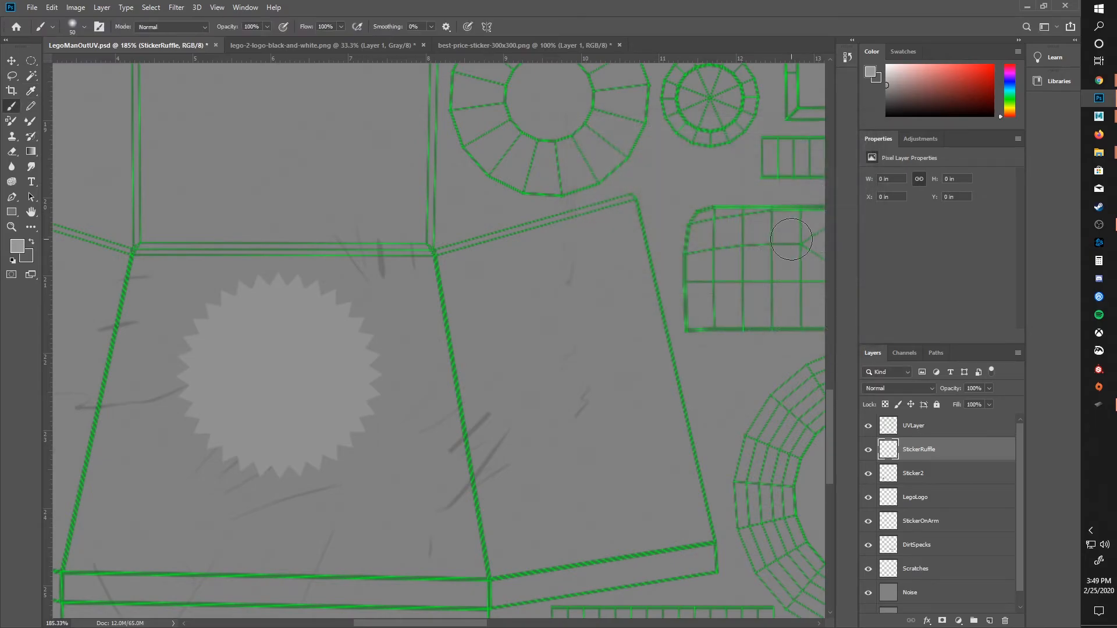
Reduce the brush to 30 px with pressure-controlled size, and paint several lighter diagonal streaks across the sticker.
{"action": "key", "text": "bracketleft"}
{"action": "key", "text": "bracketleft"}
{"action": "key", "text": "ctrl"}
{"action": "left_click", "coordinate": [467, 27]}
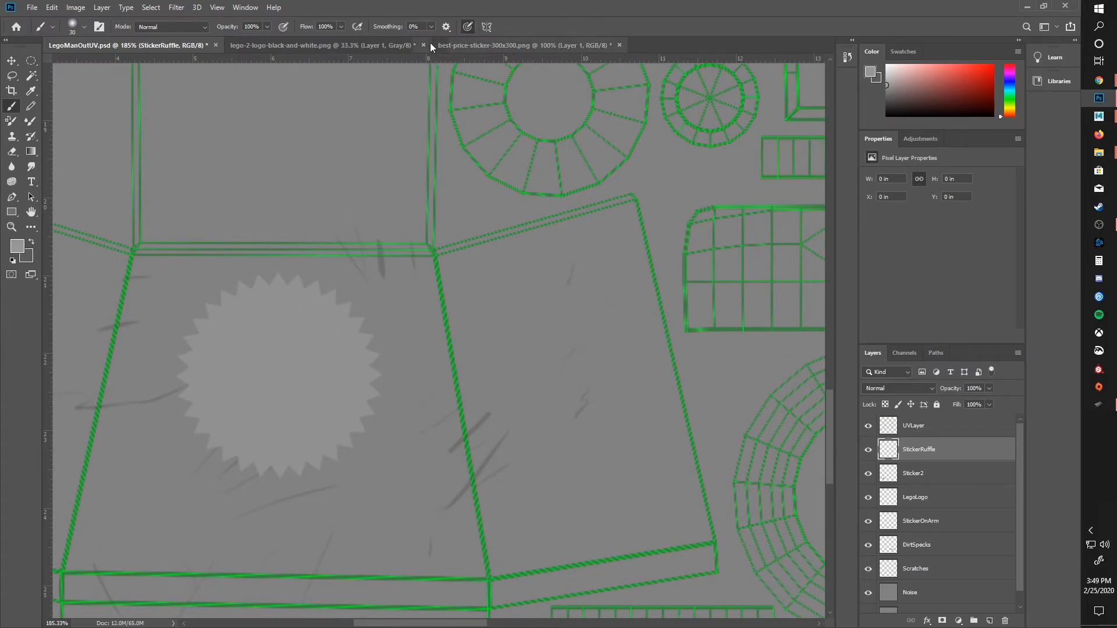
{"action": "left_click", "coordinate": [357, 27]}
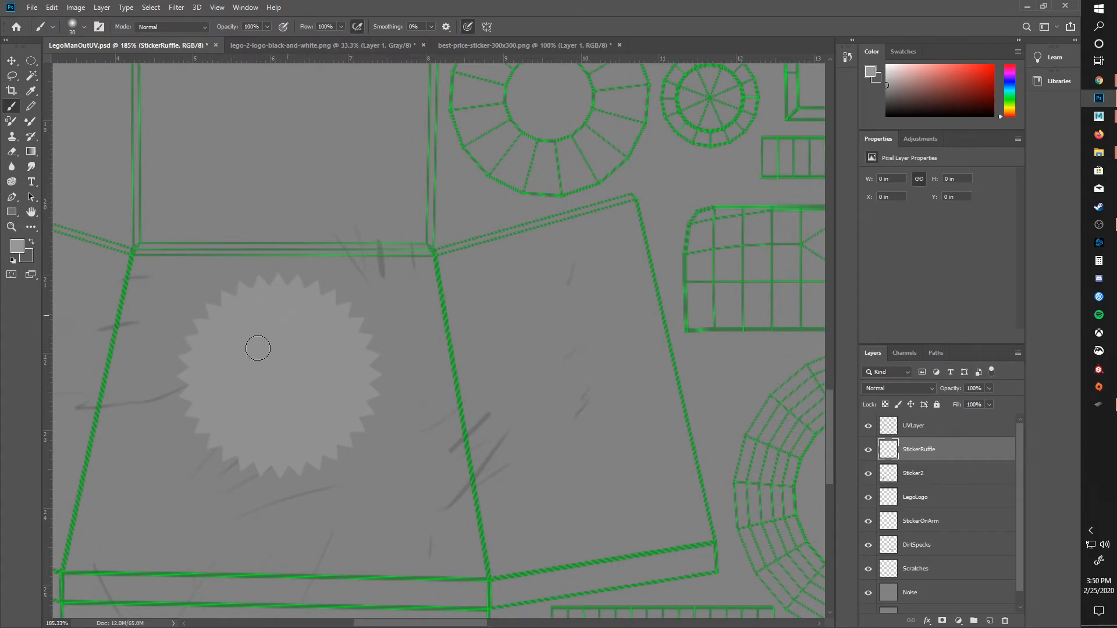
{"action": "left_click_drag", "start_coordinate": [286, 310], "coordinate": [211, 383]}
{"action": "left_click_drag", "start_coordinate": [304, 321], "coordinate": [214, 408]}
{"action": "mouse_move", "coordinate": [298, 379]}
{"action": "left_mouse_down"}
{"action": "mouse_move", "coordinate": [231, 451]}
{"action": "mouse_move", "coordinate": [333, 338]}
{"action": "left_mouse_up"}
{"action": "mouse_move", "coordinate": [333, 338]}
{"action": "left_mouse_down"}
{"action": "mouse_move", "coordinate": [230, 451]}
{"action": "mouse_move", "coordinate": [355, 331]}
{"action": "mouse_move", "coordinate": [320, 396]}
{"action": "mouse_move", "coordinate": [354, 355]}
{"action": "left_mouse_up"}
Soften the painted streaks on the sticker with the Blur tool at 175 px and 100% strength.
{"action": "left_click", "coordinate": [15, 166]}
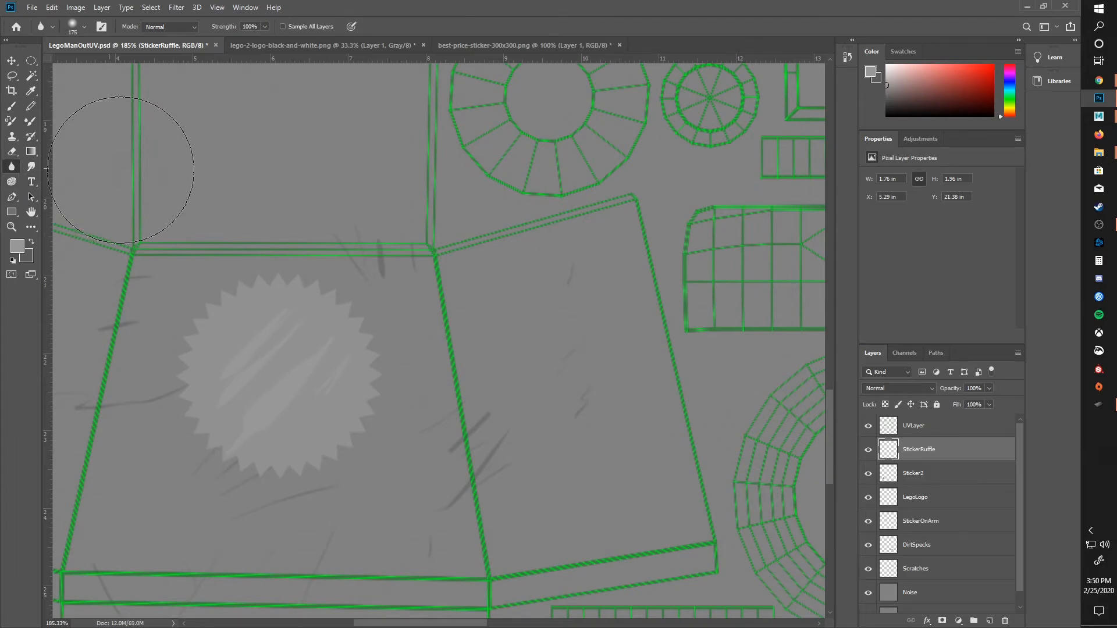
{"action": "mouse_move", "coordinate": [275, 358]}
{"action": "left_mouse_down"}
{"action": "mouse_move", "coordinate": [223, 424]}
{"action": "mouse_move", "coordinate": [295, 342]}
{"action": "mouse_move", "coordinate": [223, 425]}
{"action": "mouse_move", "coordinate": [306, 333]}
{"action": "mouse_move", "coordinate": [288, 364]}
{"action": "mouse_move", "coordinate": [315, 354]}
{"action": "mouse_move", "coordinate": [333, 326]}
{"action": "mouse_move", "coordinate": [338, 337]}
{"action": "mouse_move", "coordinate": [268, 409]}
{"action": "mouse_move", "coordinate": [334, 349]}
{"action": "mouse_move", "coordinate": [293, 369]}
{"action": "mouse_move", "coordinate": [226, 433]}
{"action": "mouse_move", "coordinate": [295, 334]}
{"action": "mouse_move", "coordinate": [249, 360]}
{"action": "mouse_move", "coordinate": [261, 342]}
{"action": "mouse_move", "coordinate": [209, 424]}
{"action": "mouse_move", "coordinate": [287, 329]}
{"action": "mouse_move", "coordinate": [209, 437]}
{"action": "mouse_move", "coordinate": [308, 331]}
{"action": "mouse_move", "coordinate": [311, 356]}
{"action": "mouse_move", "coordinate": [256, 425]}
{"action": "mouse_move", "coordinate": [330, 366]}
{"action": "mouse_move", "coordinate": [291, 373]}
{"action": "mouse_move", "coordinate": [316, 348]}
{"action": "mouse_move", "coordinate": [224, 438]}
{"action": "mouse_move", "coordinate": [319, 320]}
{"action": "mouse_move", "coordinate": [283, 354]}
{"action": "mouse_move", "coordinate": [383, 258]}
{"action": "mouse_move", "coordinate": [279, 296]}
{"action": "left_mouse_up"}
{"action": "scroll", "coordinate": [459, 148], "scroll_direction": "down", "scroll_amount": 6}
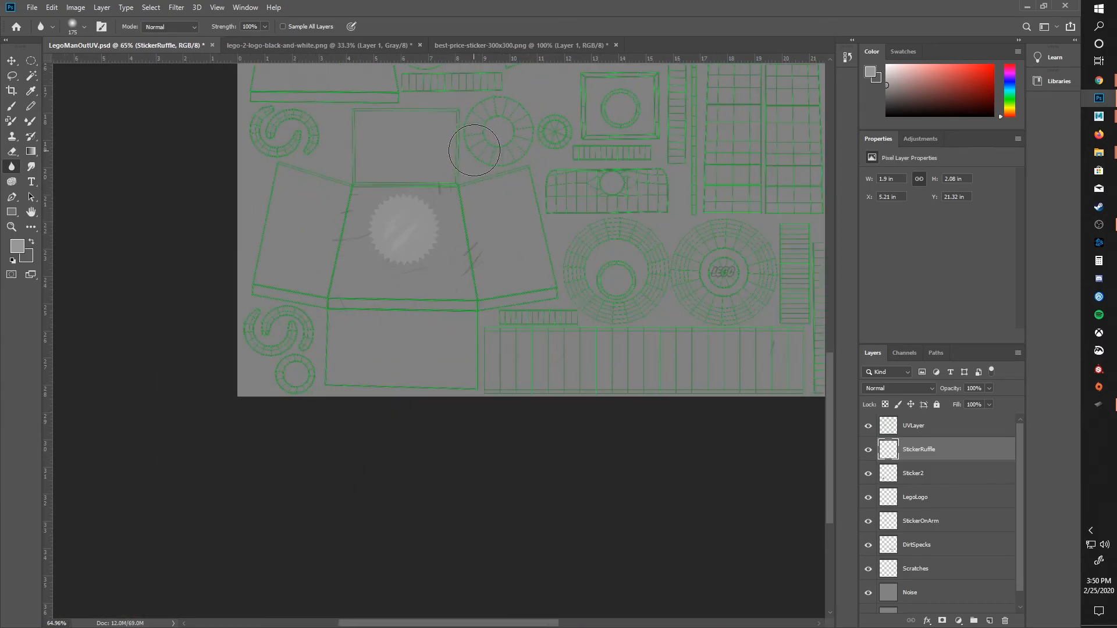
{"action": "scroll", "coordinate": [475, 150], "scroll_direction": "down", "scroll_amount": 1}
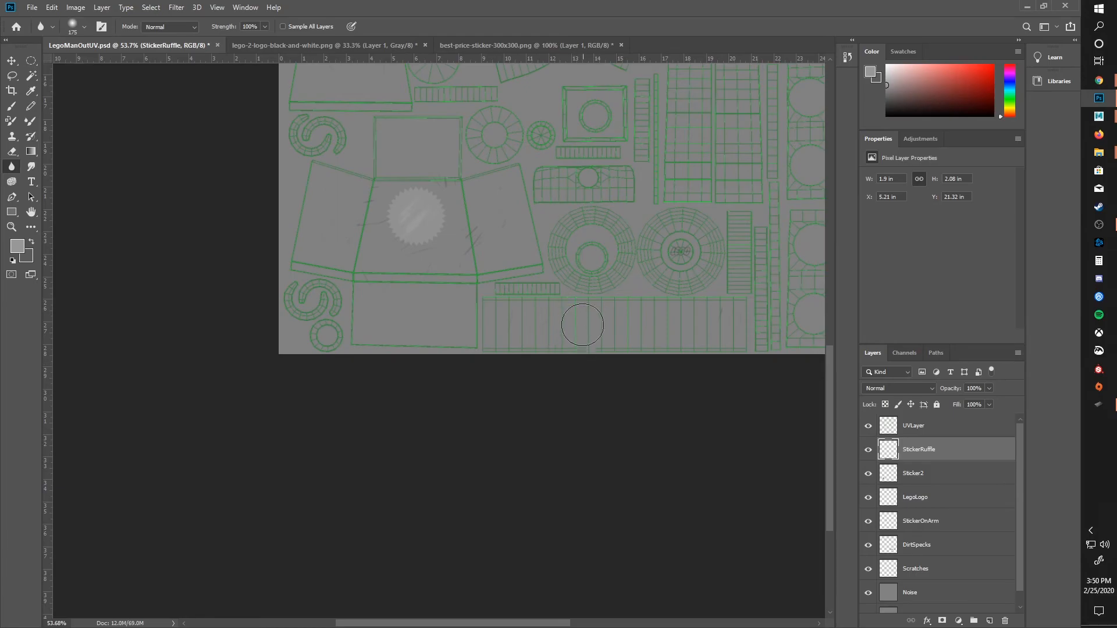
{"action": "scroll", "coordinate": [582, 319], "scroll_direction": "down", "scroll_amount": 1}
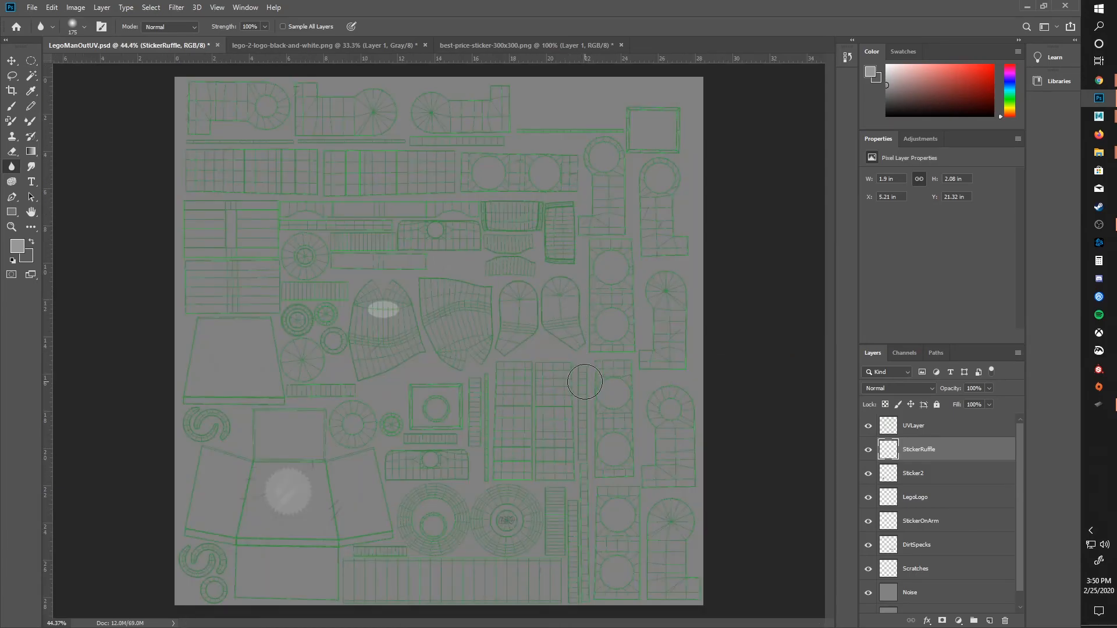